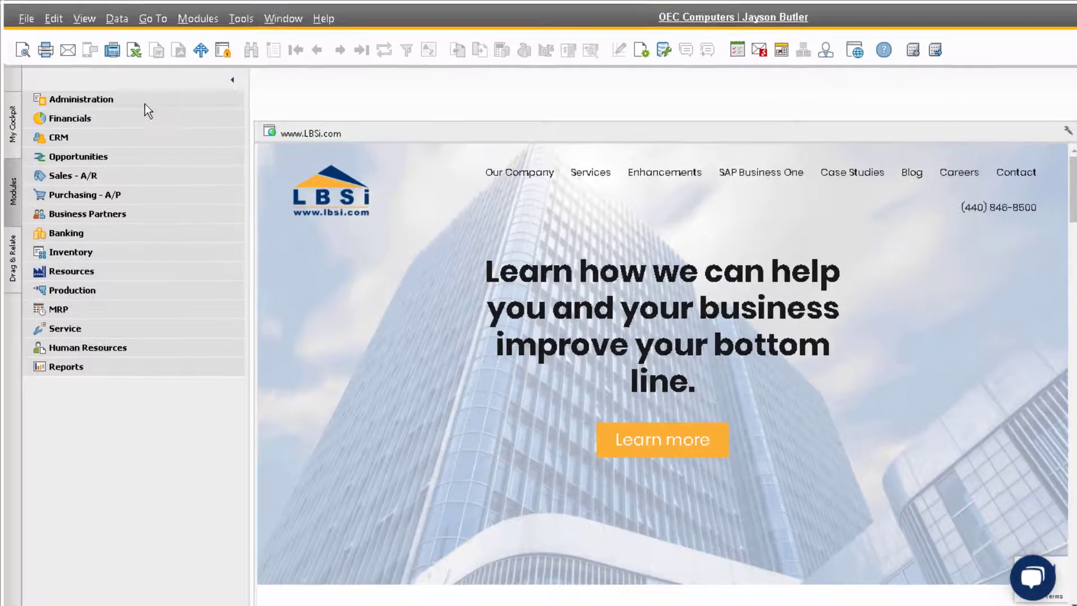
Open Administration > Setup > General > User Groups, keeping group type Authorization.
{"action": "left_click", "coordinate": [140, 100]}
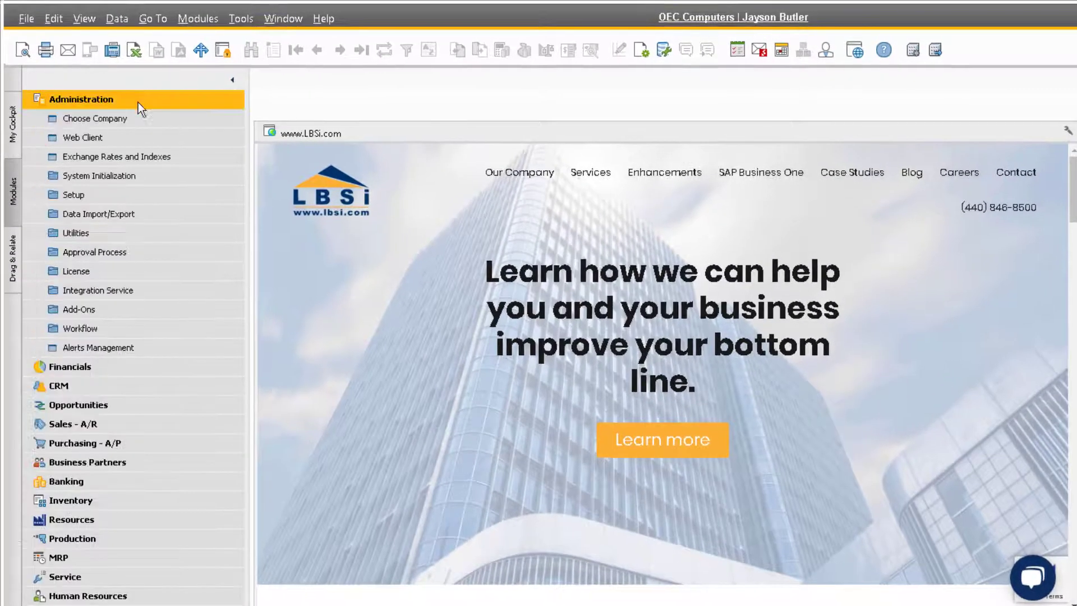
{"action": "left_click", "coordinate": [130, 200]}
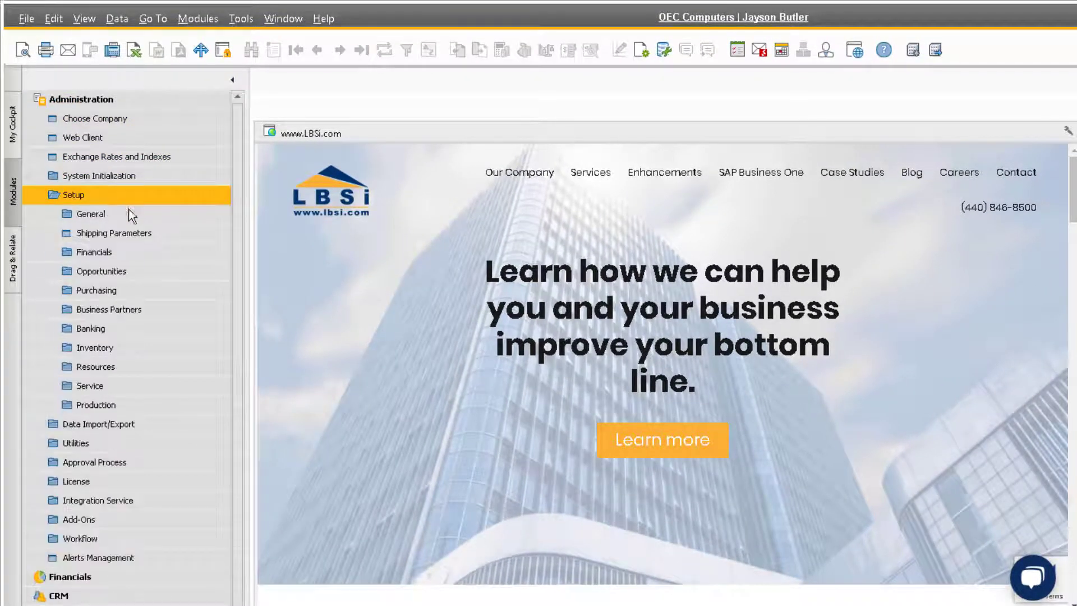
{"action": "left_click", "coordinate": [130, 216]}
{"action": "left_click", "coordinate": [156, 255]}
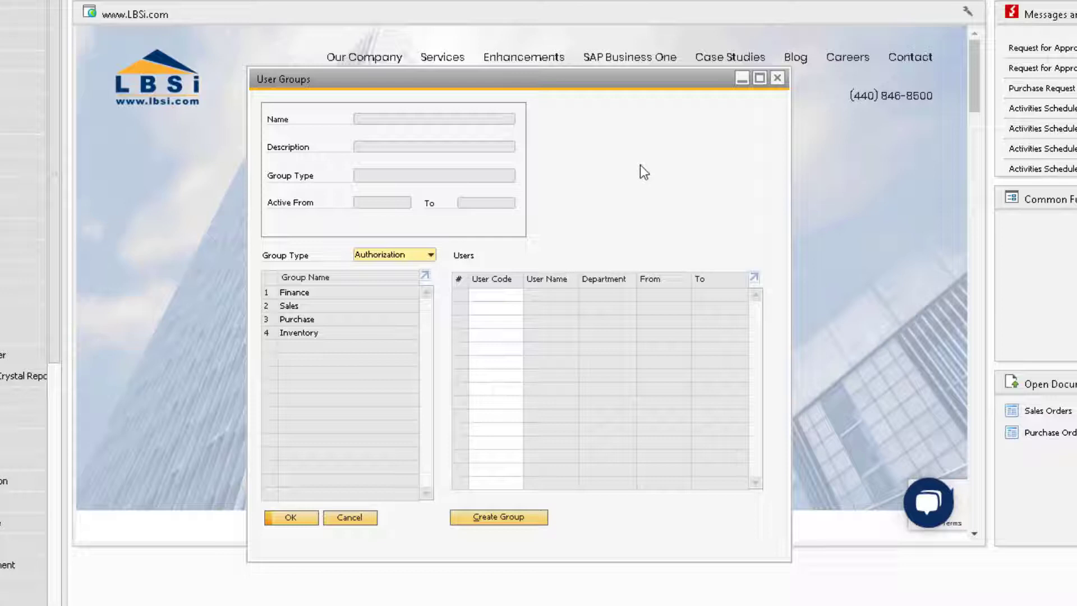
{"action": "left_click", "coordinate": [430, 254]}
{"action": "left_click", "coordinate": [429, 266]}
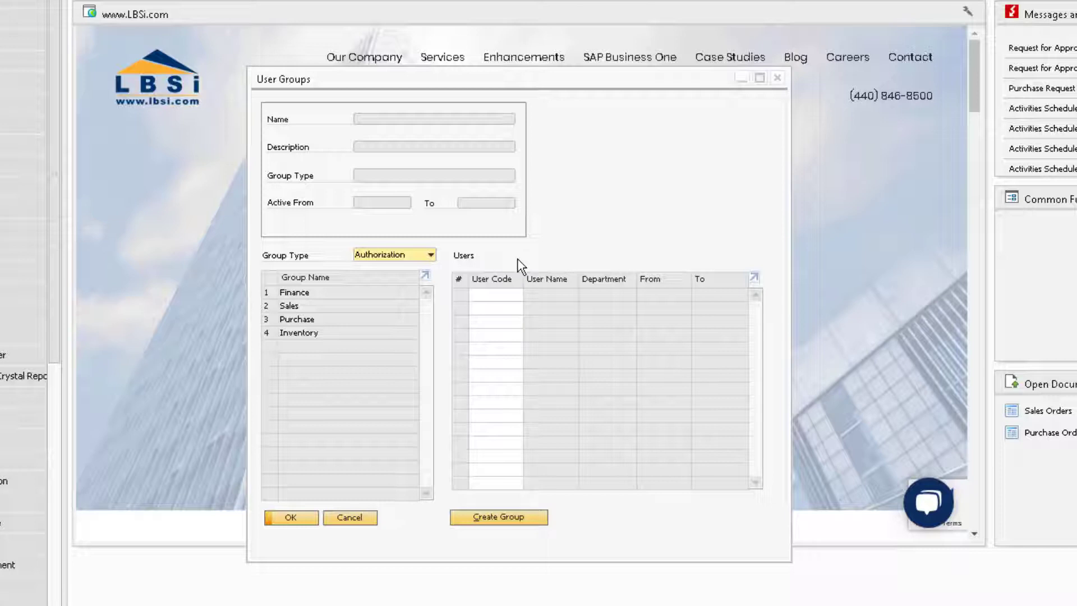
Review the Finance, Sales, Purchase and Inventory groups and their members.
{"action": "left_click", "coordinate": [344, 293]}
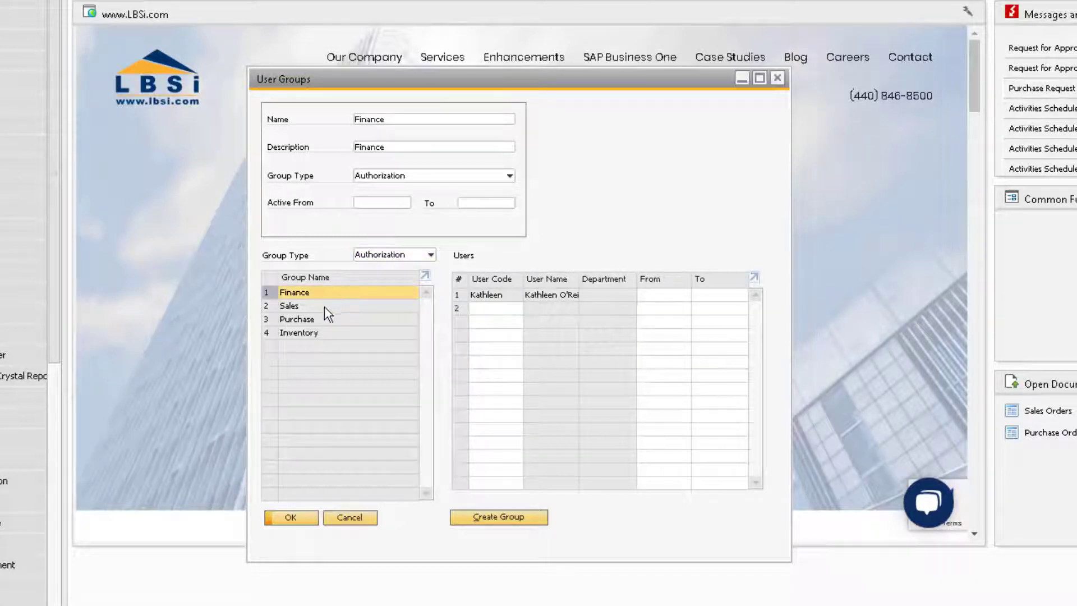
{"action": "left_click", "coordinate": [324, 306]}
{"action": "left_click", "coordinate": [333, 323]}
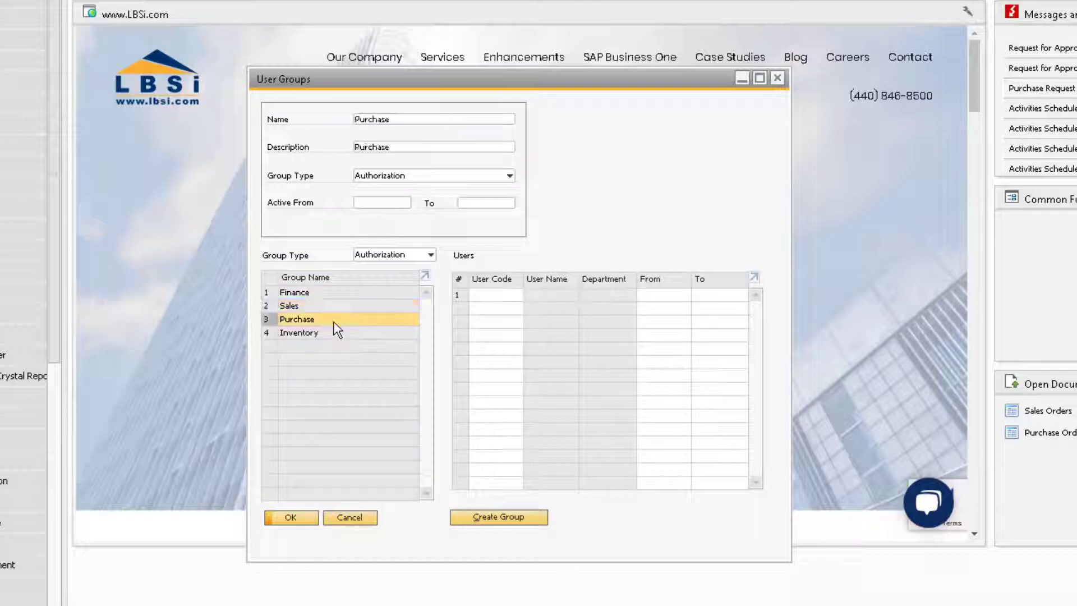
{"action": "left_click", "coordinate": [336, 332]}
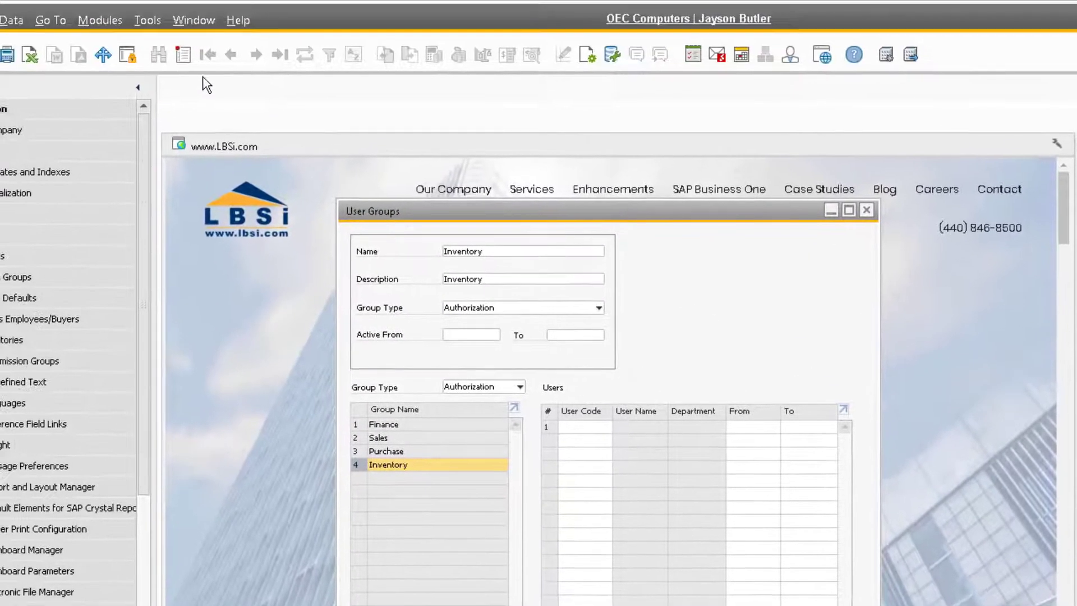
Start a new user group with name and description 'Interns 2020'.
{"action": "left_click", "coordinate": [180, 49]}
{"action": "left_click", "coordinate": [476, 185]}
{"action": "key", "text": "shift+Tab"}
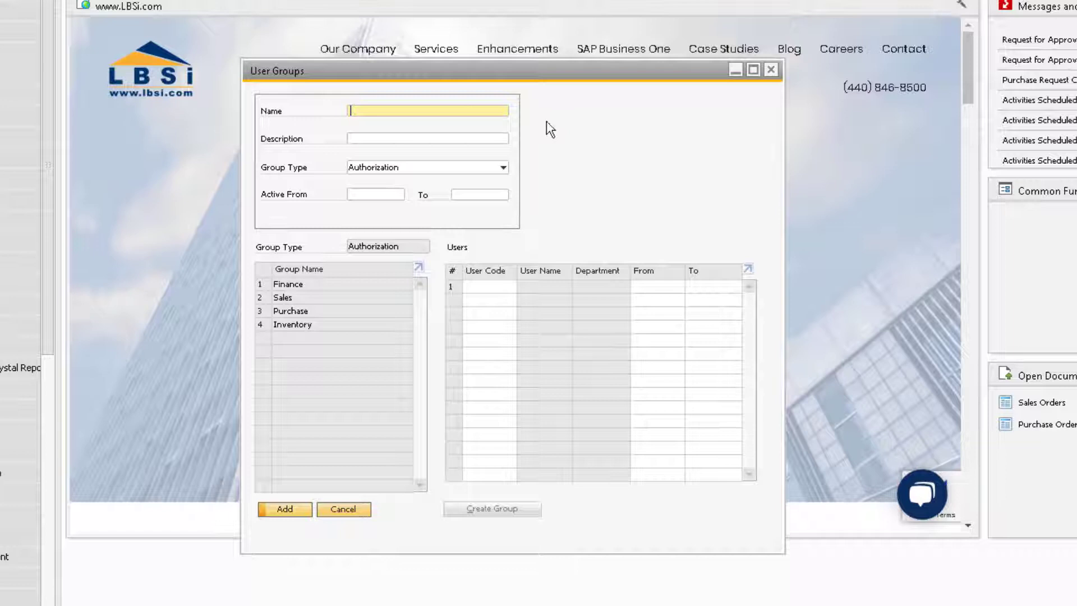
{"action": "type", "text": "Interns"}
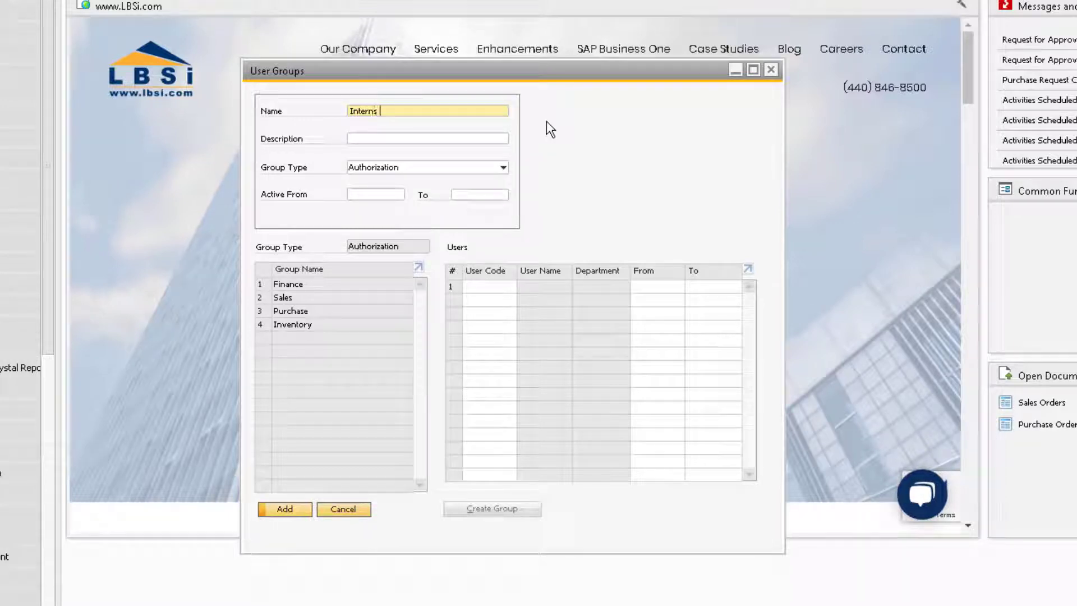
{"action": "type", "text": " 2020"}
{"action": "key", "text": "Tab"}
{"action": "type", "text": "Interns 2020"}
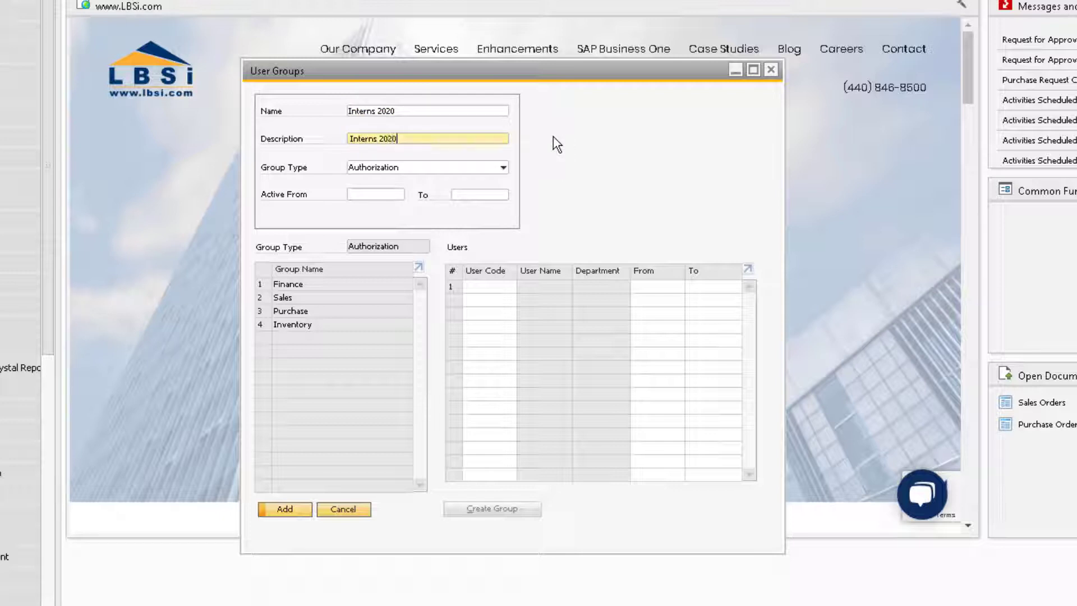
Keep type Authorization and make the group active from 06/01/2020 to 08/31/2020.
{"action": "left_click", "coordinate": [503, 167]}
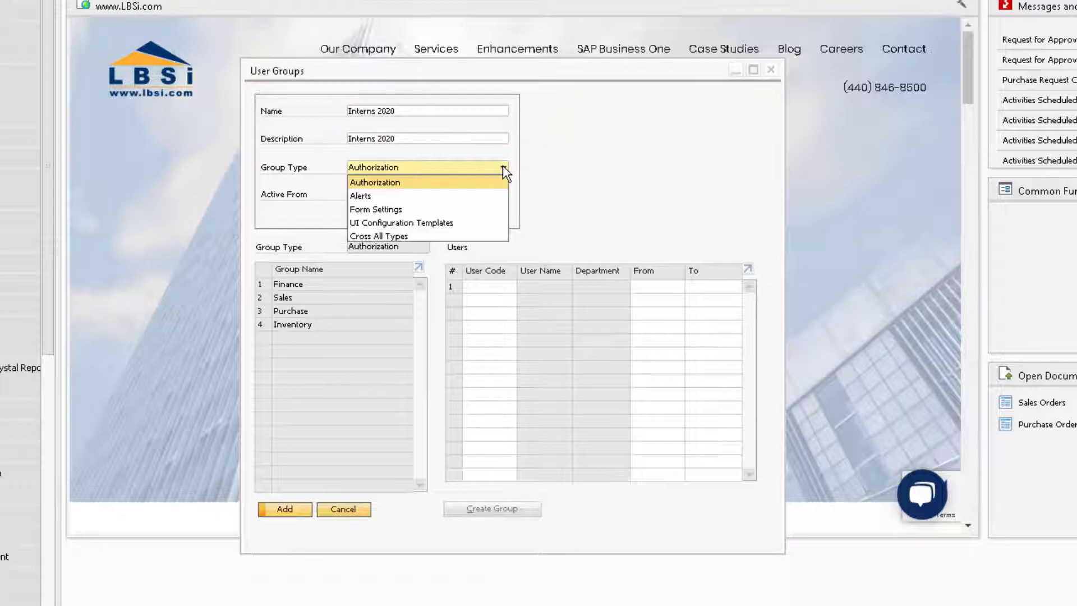
{"action": "left_click", "coordinate": [469, 183]}
{"action": "left_click", "coordinate": [390, 195]}
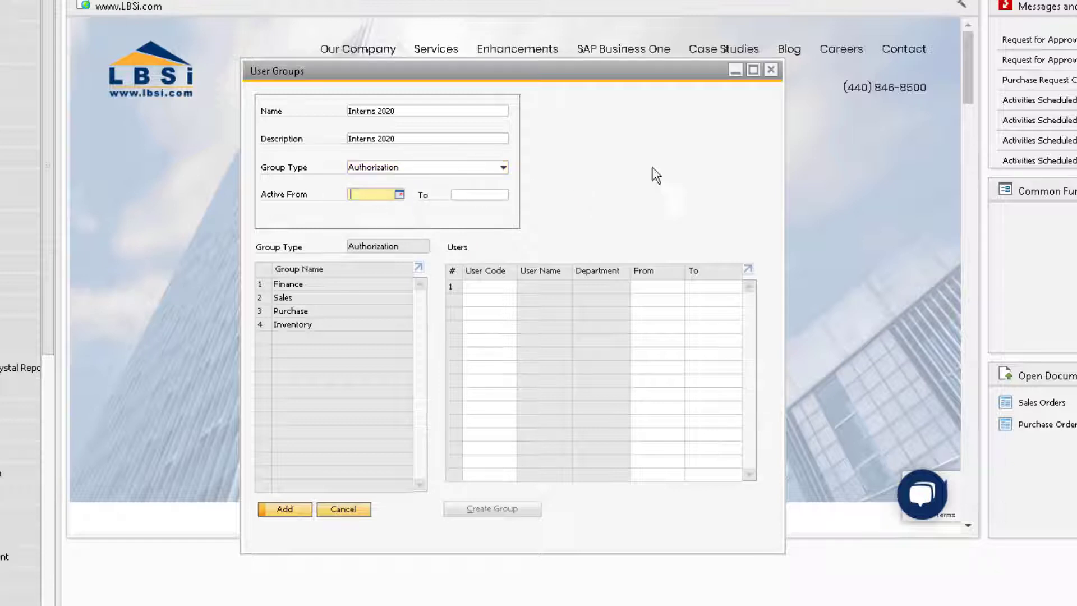
{"action": "type", "text": "06012020"}
{"action": "key", "text": "Tab"}
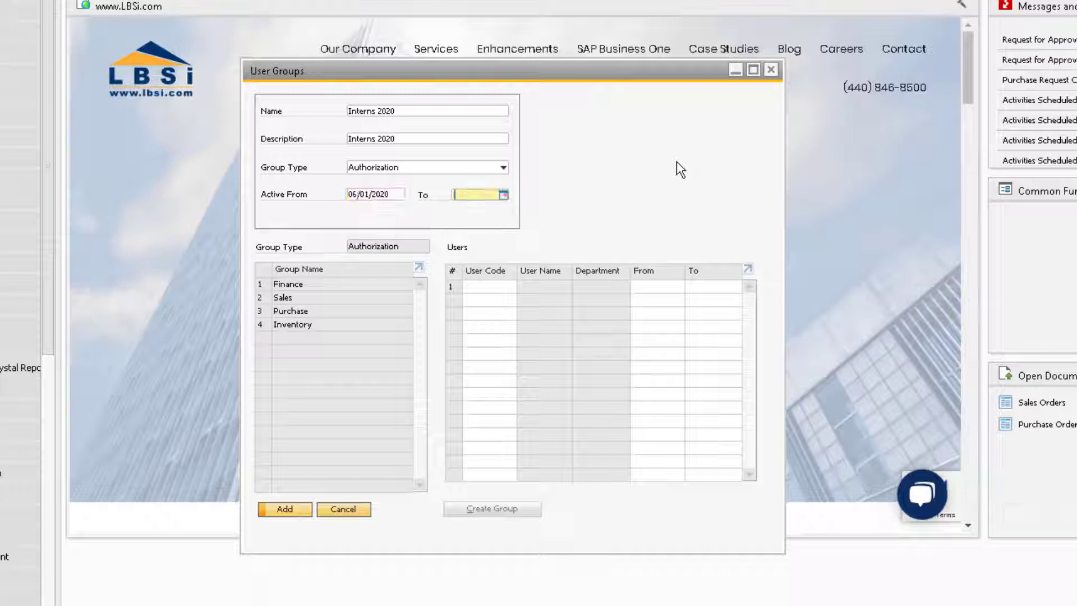
{"action": "type", "text": "08/31/"}
{"action": "type", "text": "2020"}
{"action": "key", "text": "Tab"}
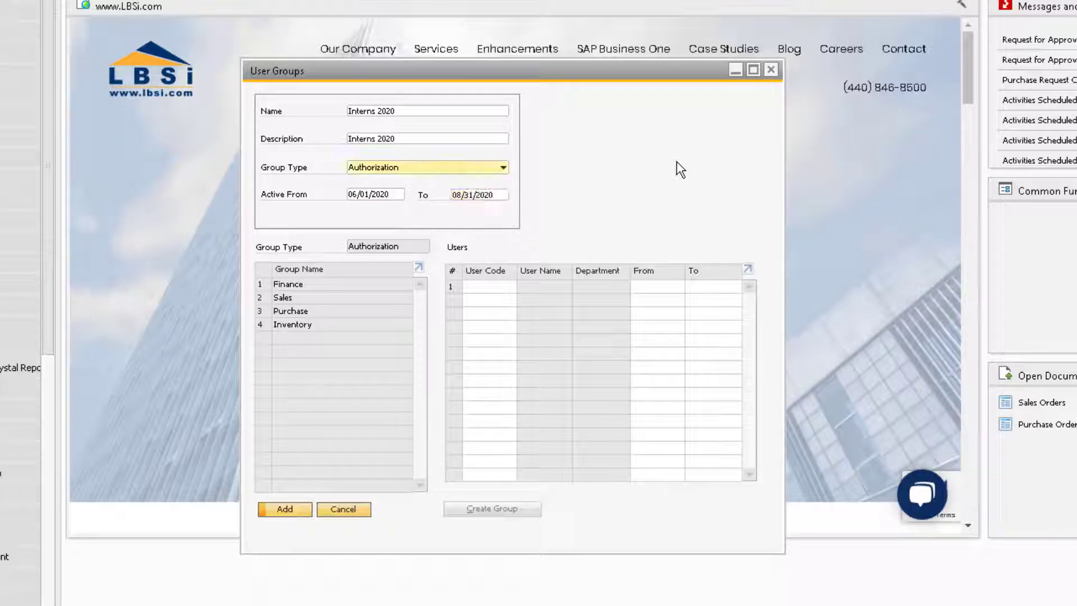
{"action": "left_click", "coordinate": [600, 184]}
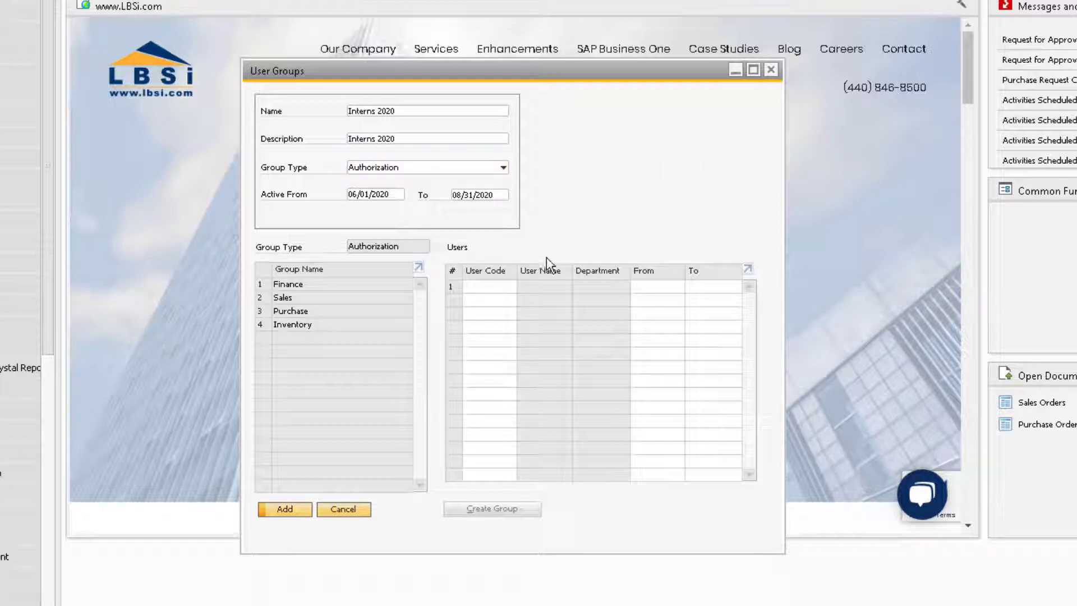
Add three users to Interns 2020 from the List of Users.
{"action": "left_click", "coordinate": [500, 287]}
{"action": "key", "text": "Tab"}
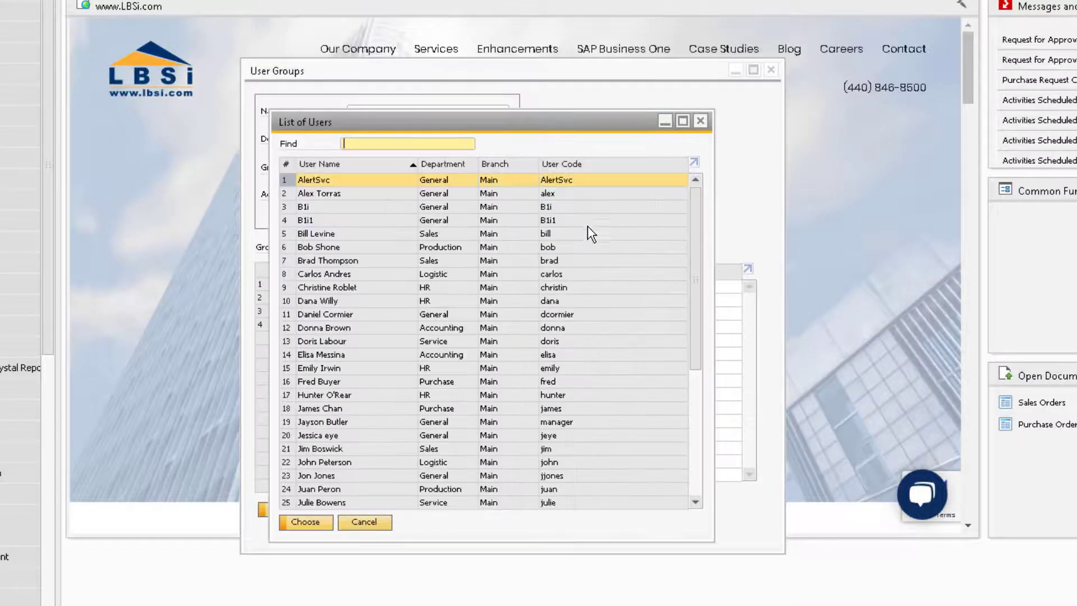
{"action": "left_click", "coordinate": [351, 316]}
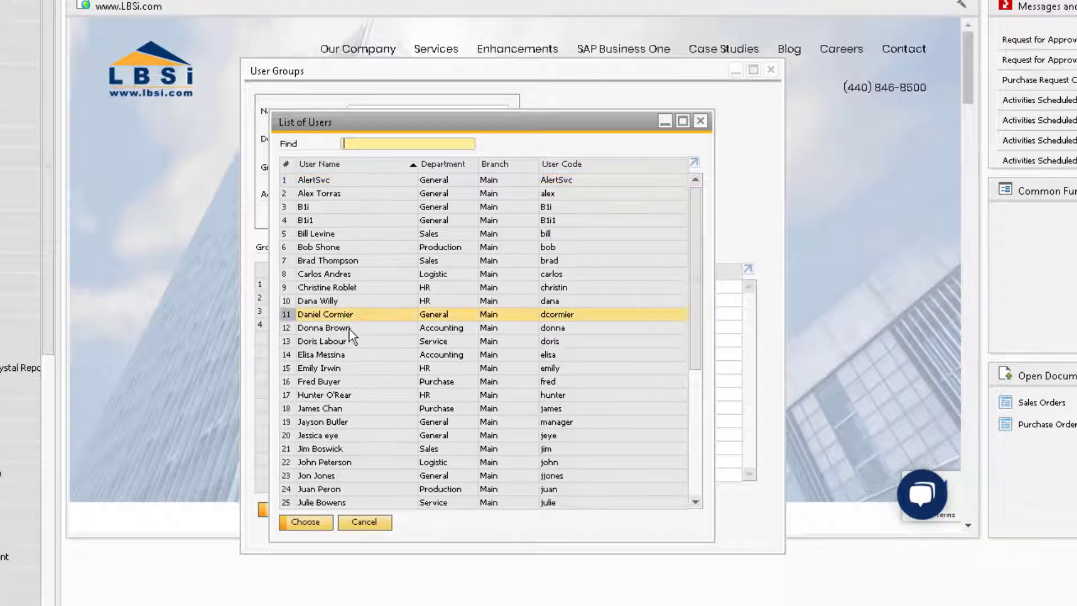
{"action": "left_click", "coordinate": [332, 435], "text": "ctrl"}
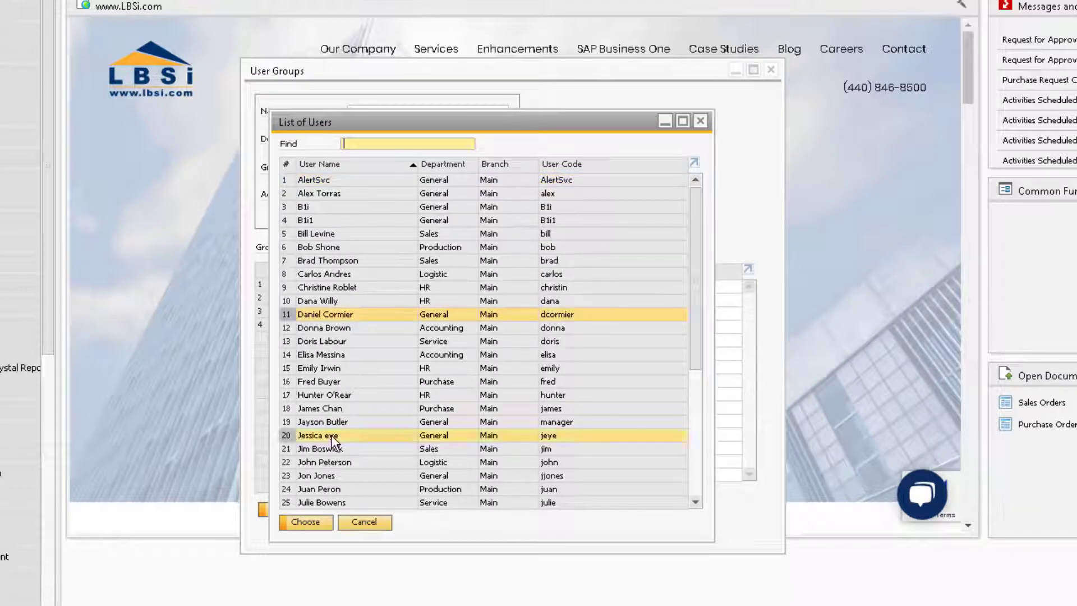
{"action": "left_click", "coordinate": [333, 477], "text": "ctrl"}
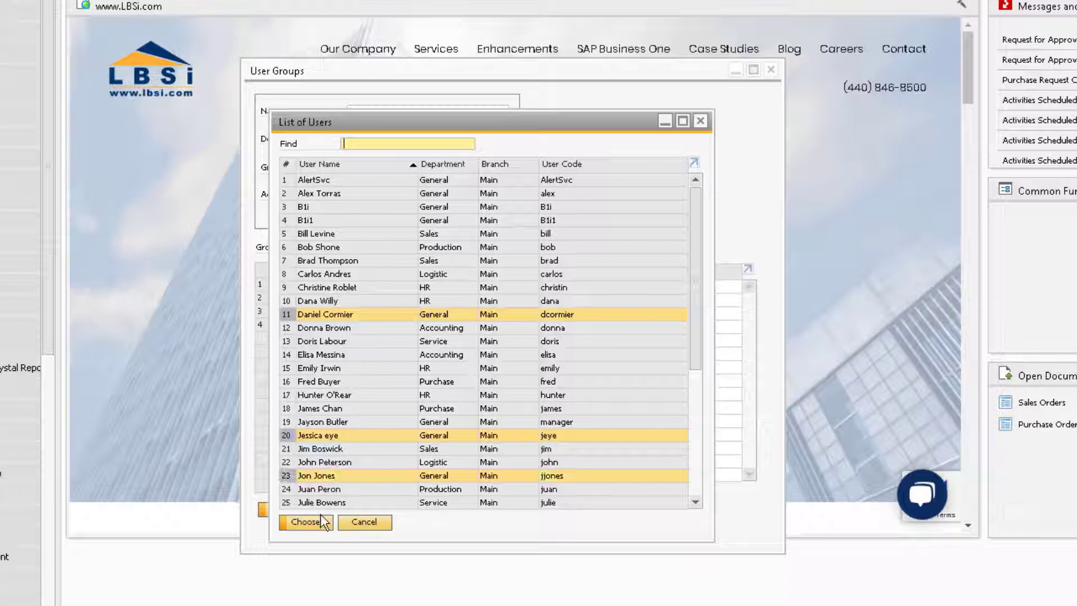
{"action": "left_click", "coordinate": [311, 524]}
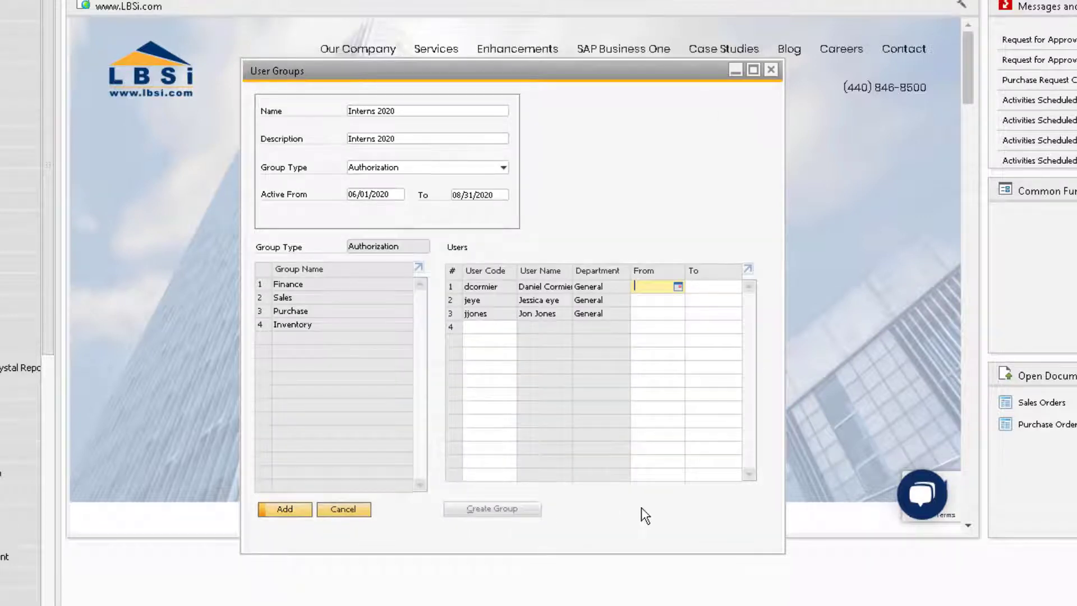
Limit the third user's membership to 06/01/2020 through 08/14/2020.
{"action": "left_click", "coordinate": [659, 314]}
{"action": "type", "text": "06"}
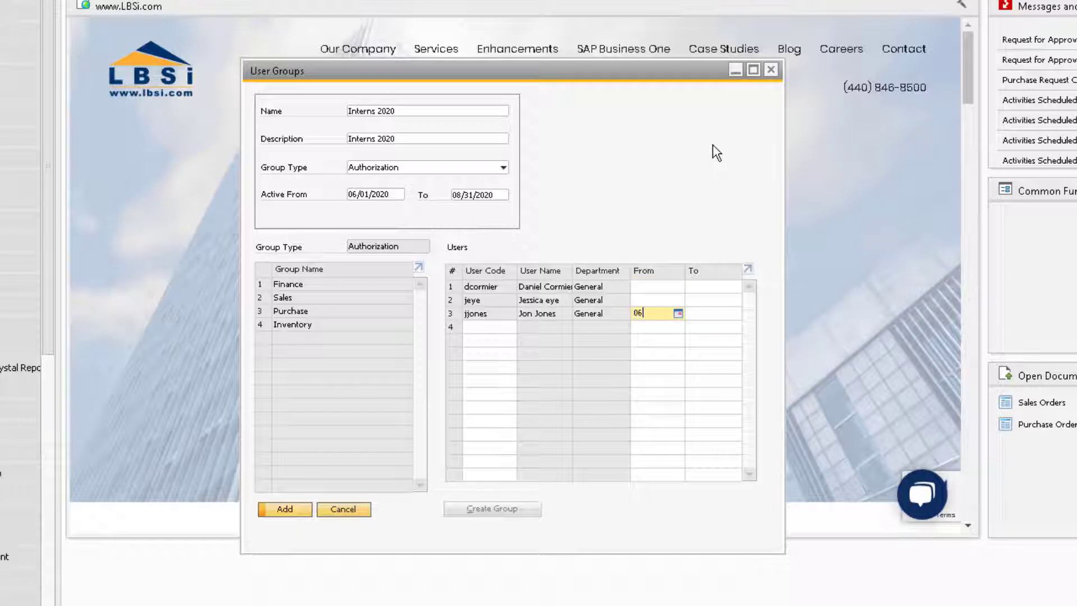
{"action": "type", "text": "012020"}
{"action": "key", "text": "Tab"}
{"action": "type", "text": "08"}
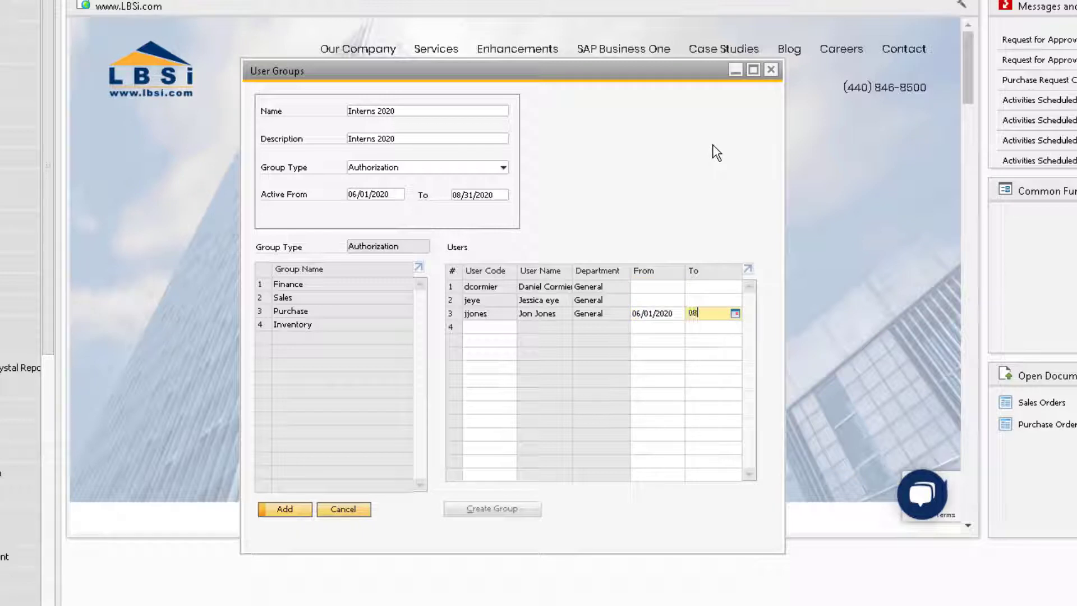
{"action": "type", "text": "/14/2020"}
{"action": "key", "text": "Tab"}
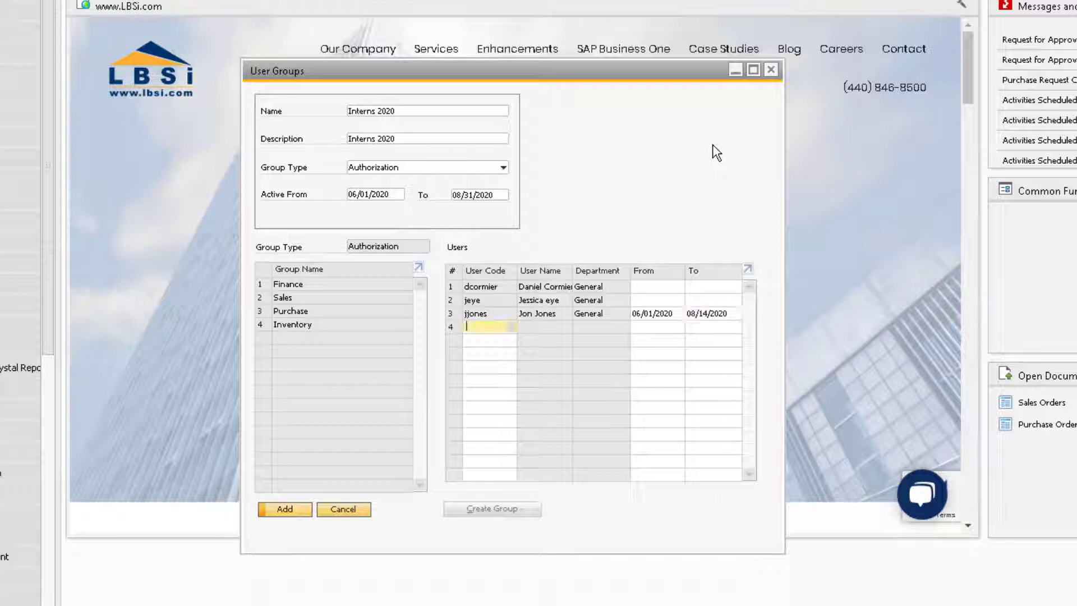
Add the Interns 2020 group, then open General Authorizations under System Initialization.
{"action": "left_click", "coordinate": [290, 511]}
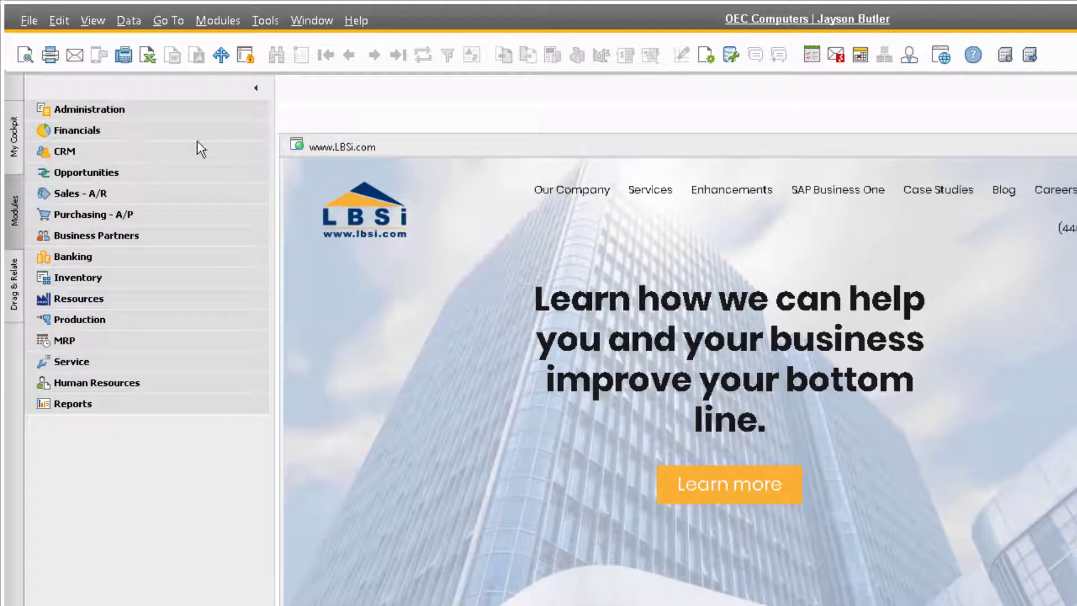
{"action": "left_click", "coordinate": [166, 111]}
{"action": "left_click", "coordinate": [156, 194]}
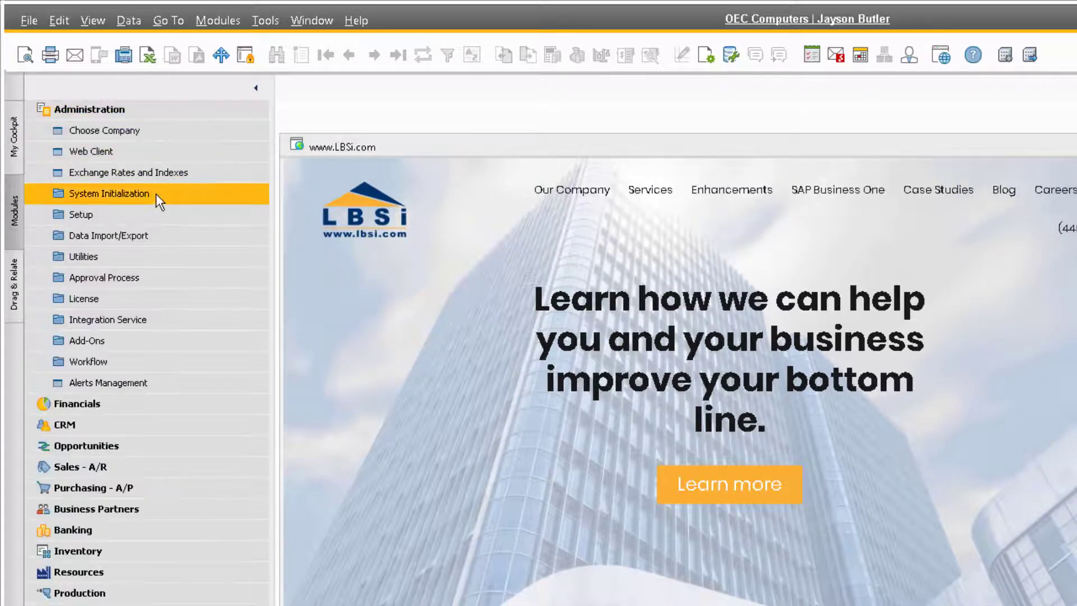
{"action": "left_click", "coordinate": [164, 276]}
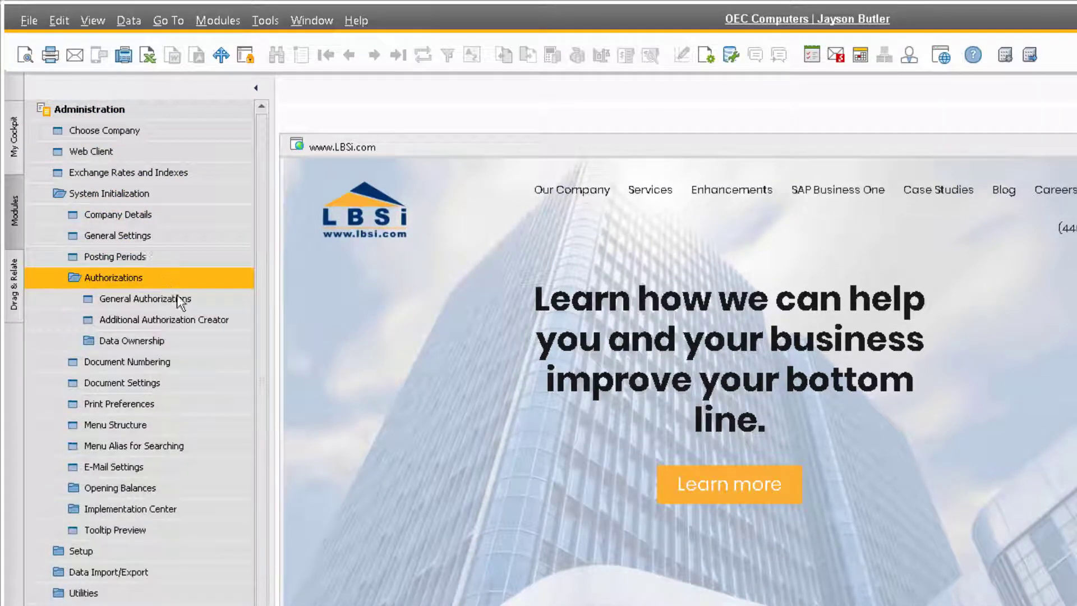
{"action": "left_click", "coordinate": [197, 298]}
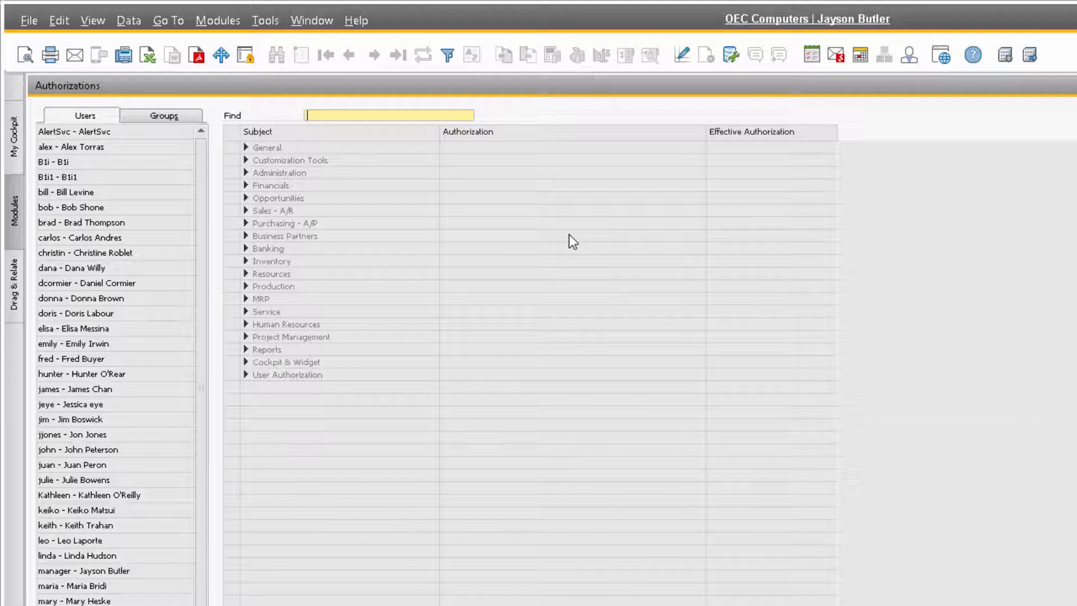
Show authorizations by user group and select Interns 2020.
{"action": "left_click", "coordinate": [172, 112]}
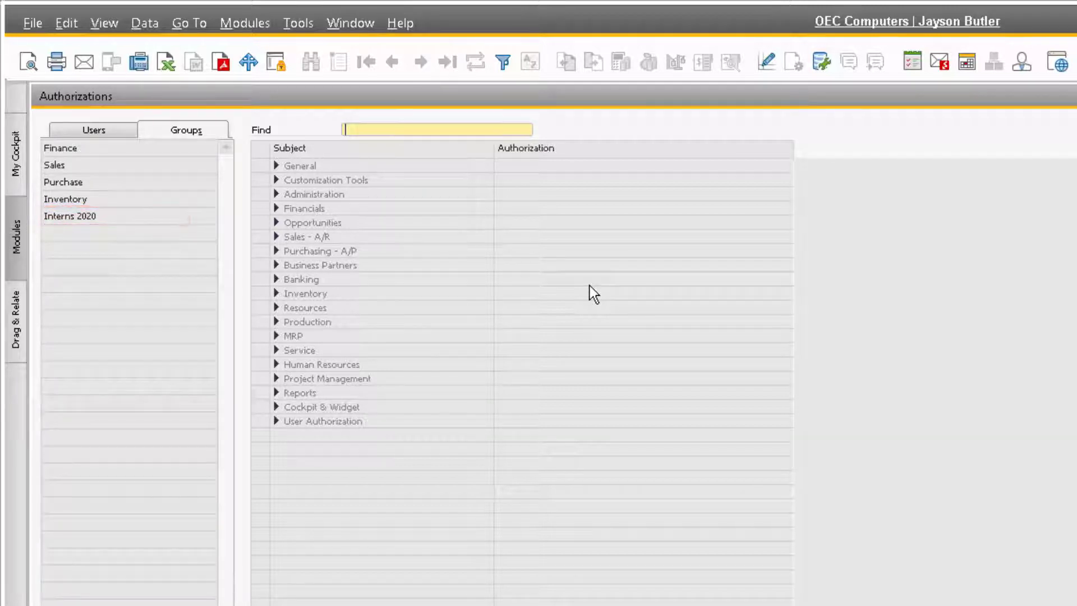
{"action": "left_click", "coordinate": [113, 216]}
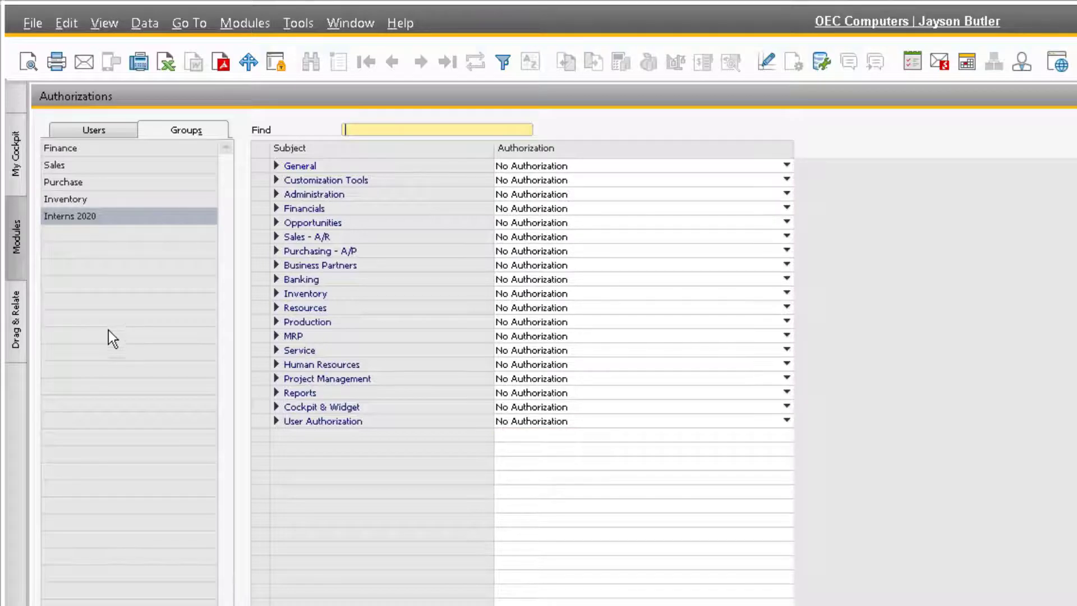
Copy the Purchase group's authorizations to Interns 2020 and confirm.
{"action": "left_click", "coordinate": [88, 184]}
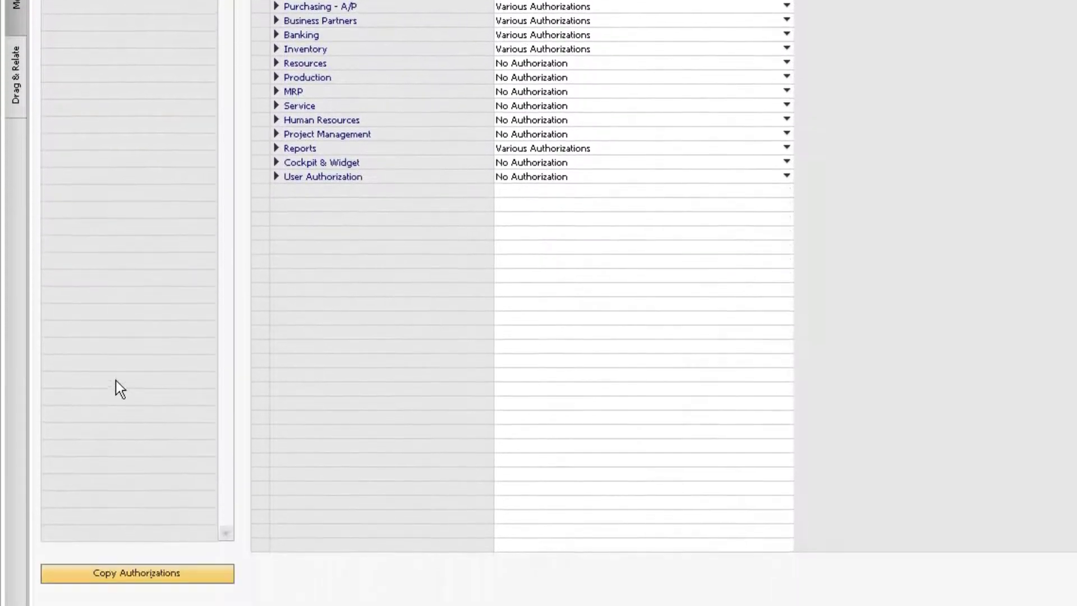
{"action": "left_click", "coordinate": [183, 558]}
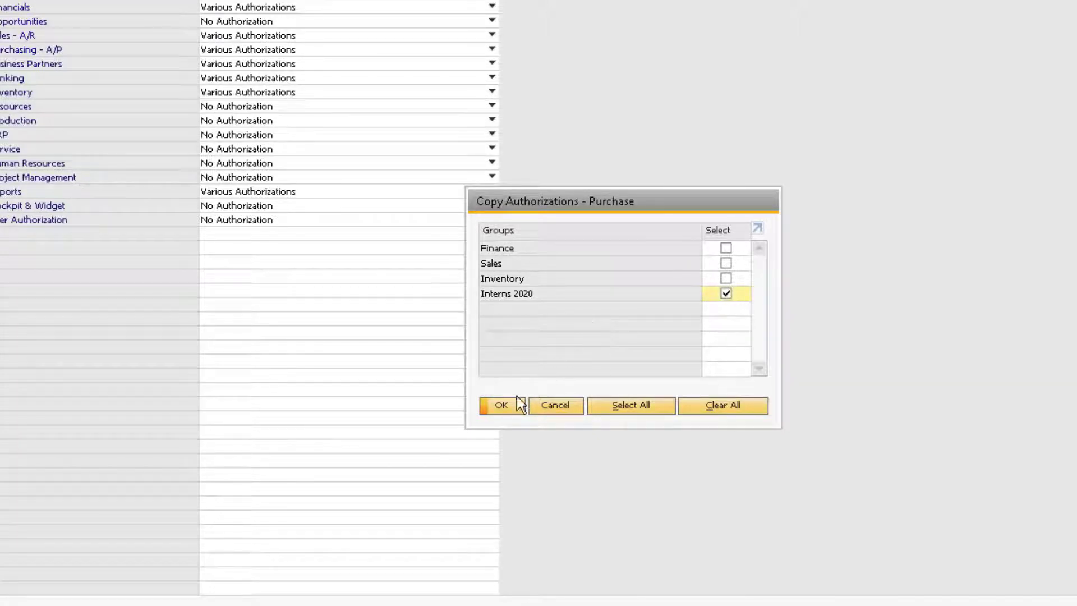
{"action": "left_click", "coordinate": [500, 406]}
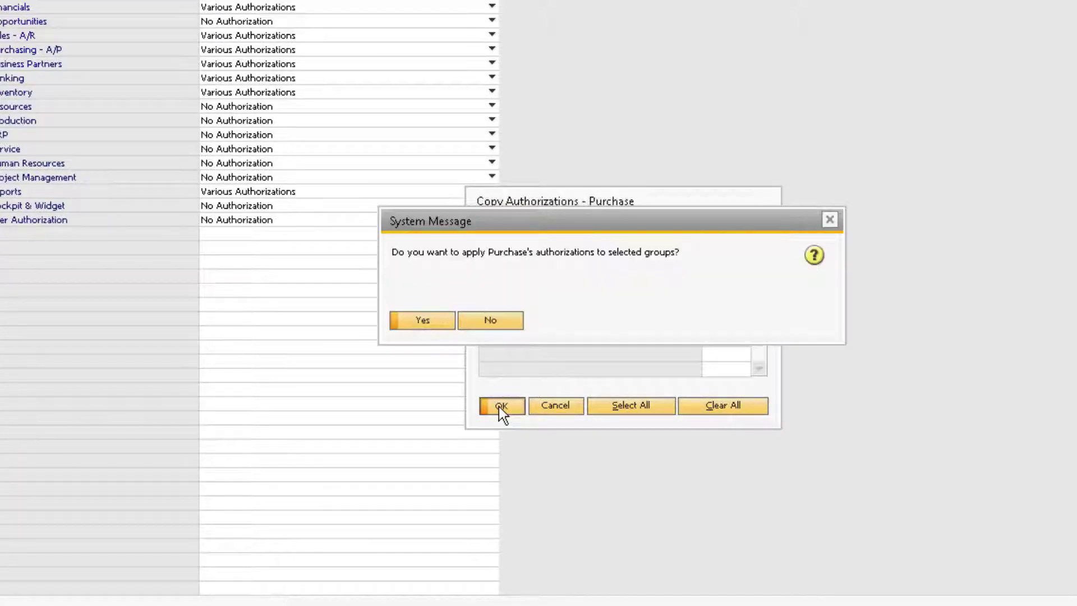
{"action": "left_click", "coordinate": [432, 322]}
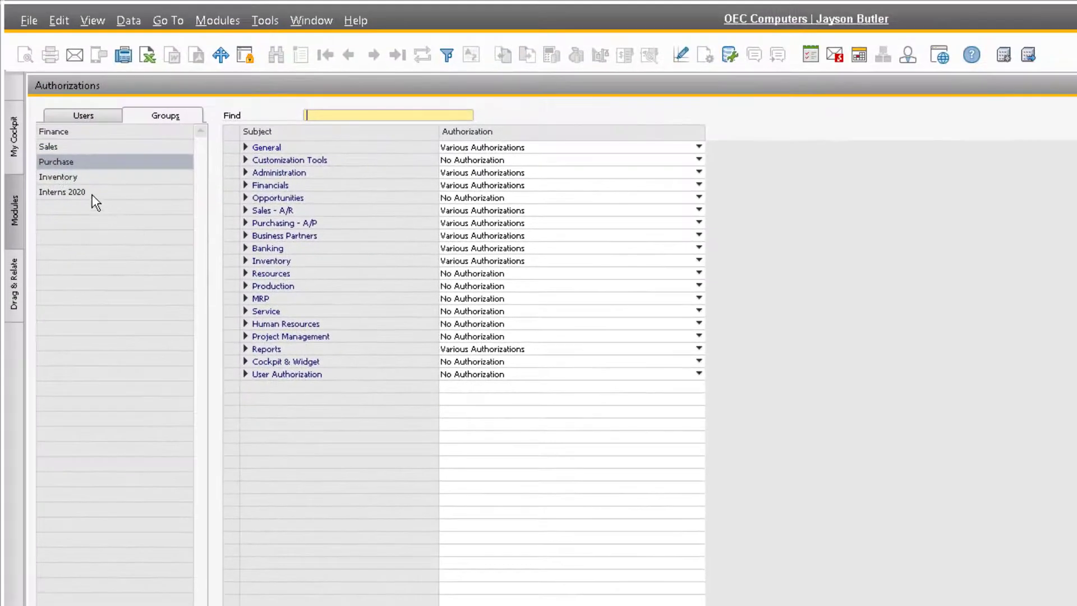
{"action": "left_click", "coordinate": [71, 178]}
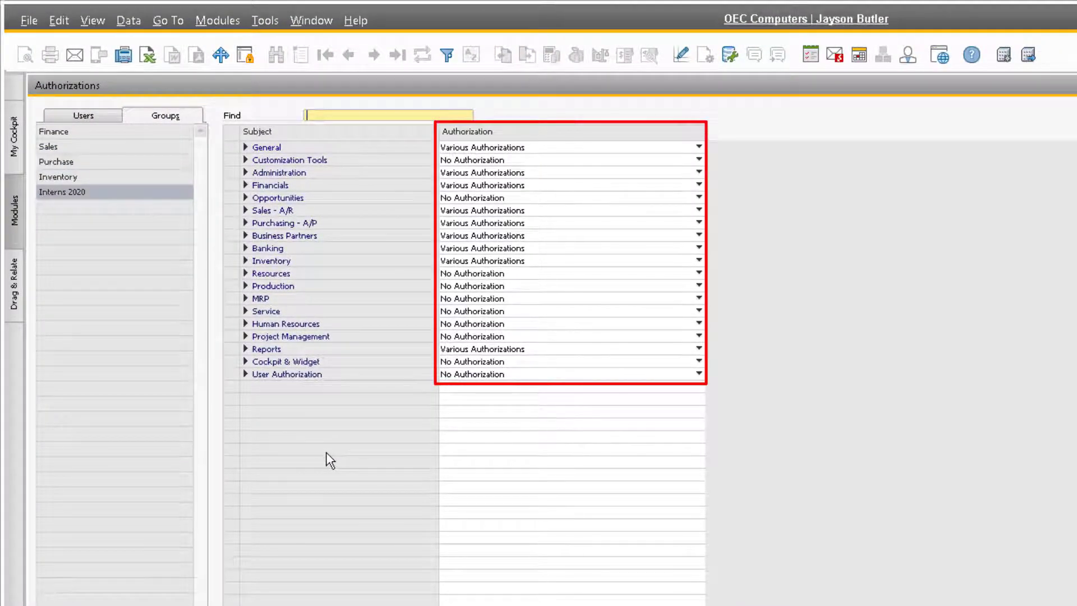
Set Business Partner Master Data's Sales Order Balance to No Authorization for Interns 2020 and update.
{"action": "left_click", "coordinate": [245, 235]}
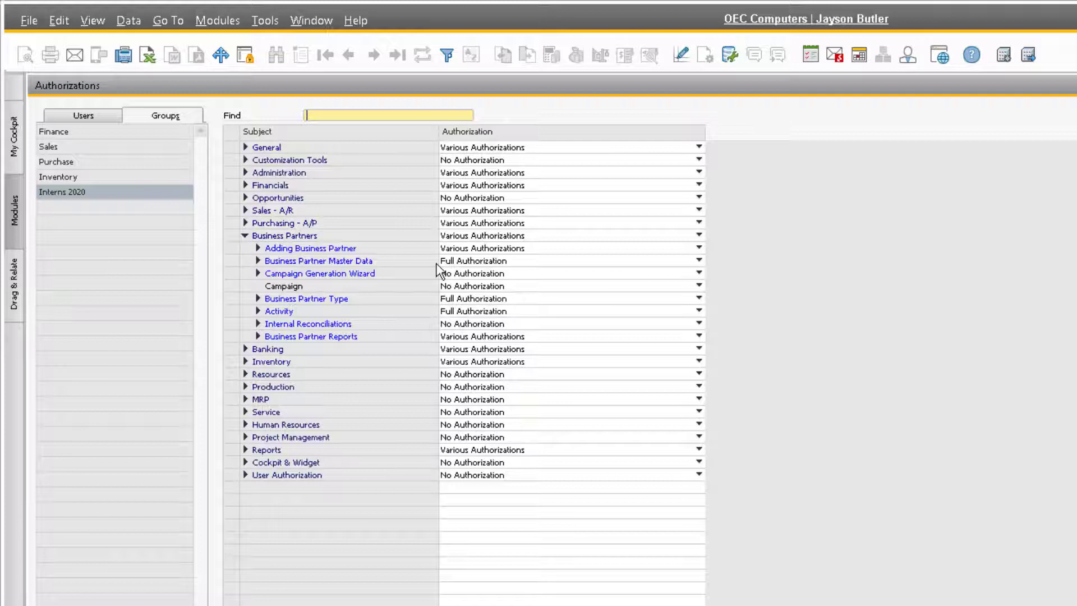
{"action": "left_click", "coordinate": [258, 261]}
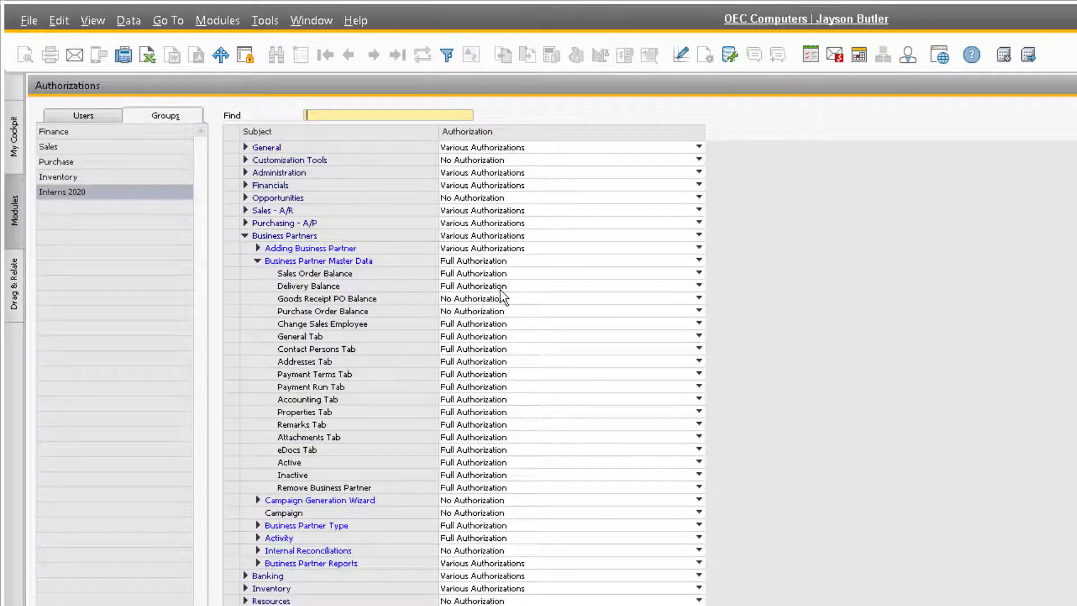
{"action": "left_click", "coordinate": [543, 276]}
{"action": "left_click", "coordinate": [527, 300]}
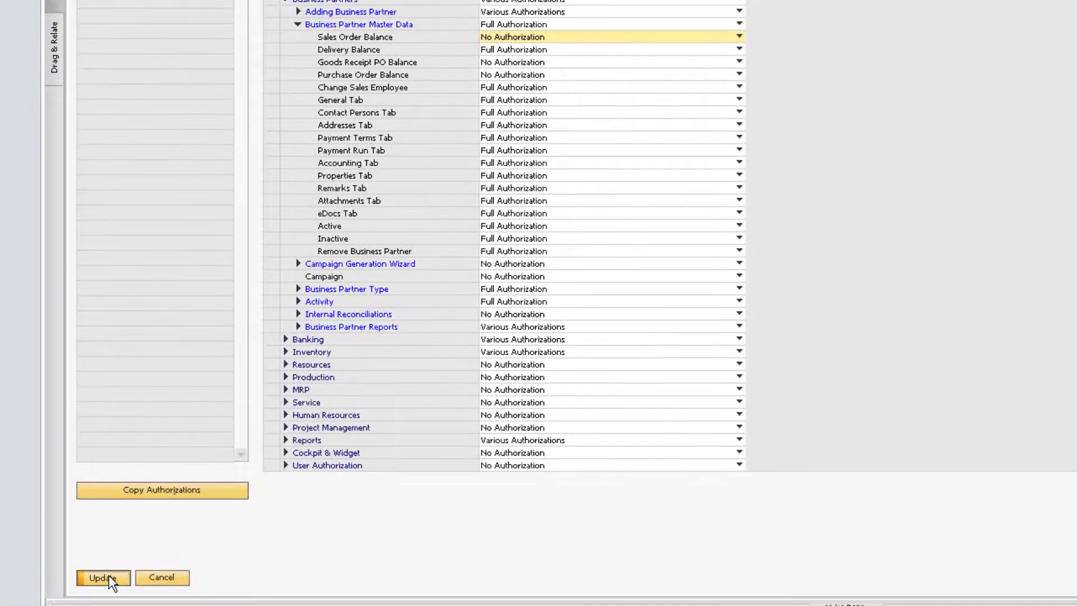
{"action": "left_click", "coordinate": [108, 577]}
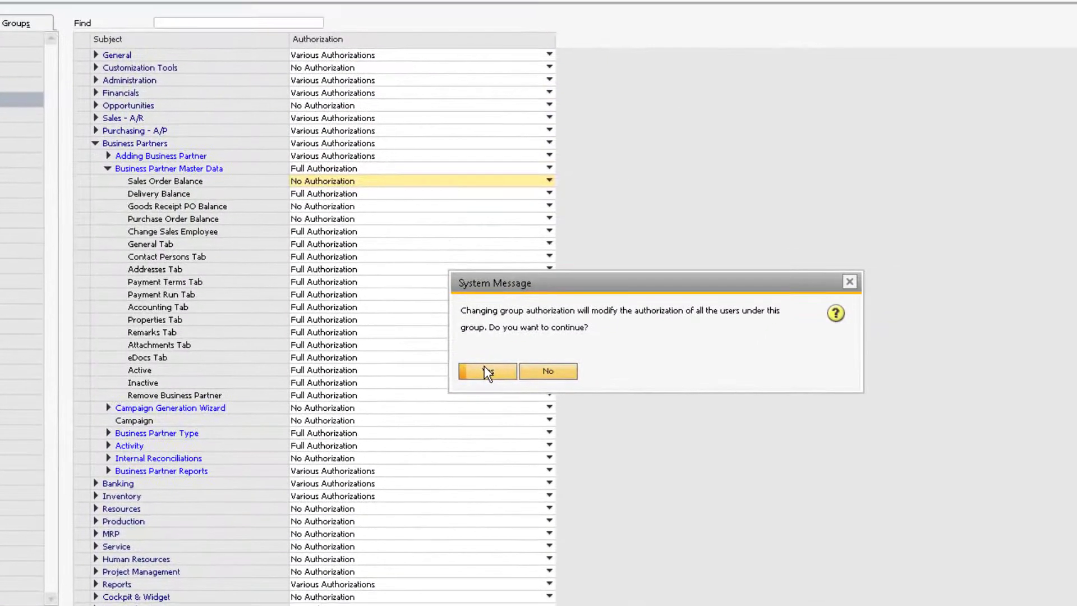
{"action": "left_click", "coordinate": [505, 355]}
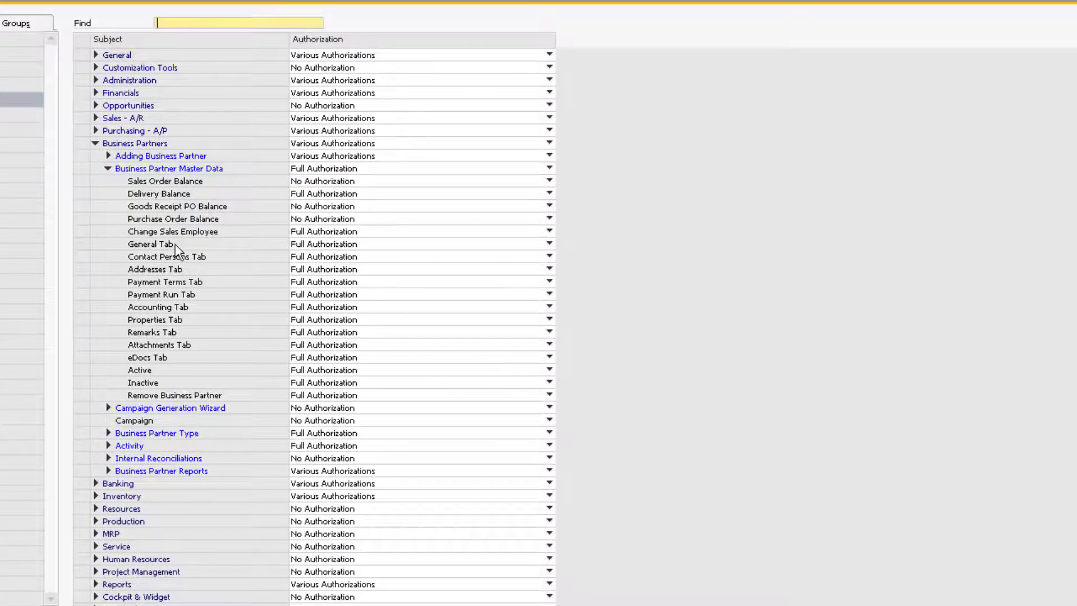
{"action": "left_click", "coordinate": [118, 144]}
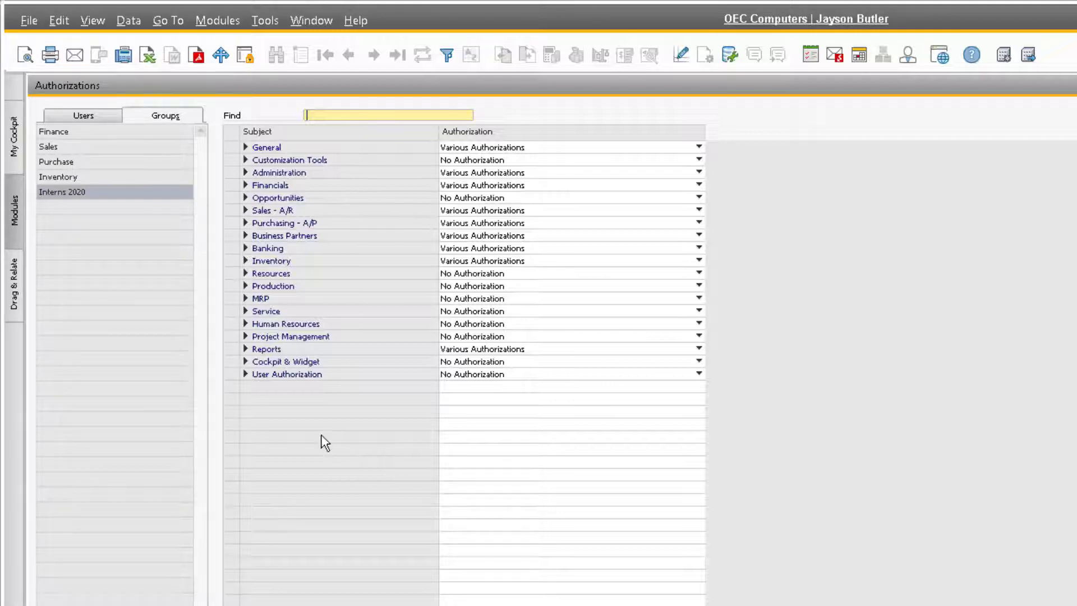
Switch to per-user authorizations and select one user to view their permissions.
{"action": "left_click", "coordinate": [100, 118]}
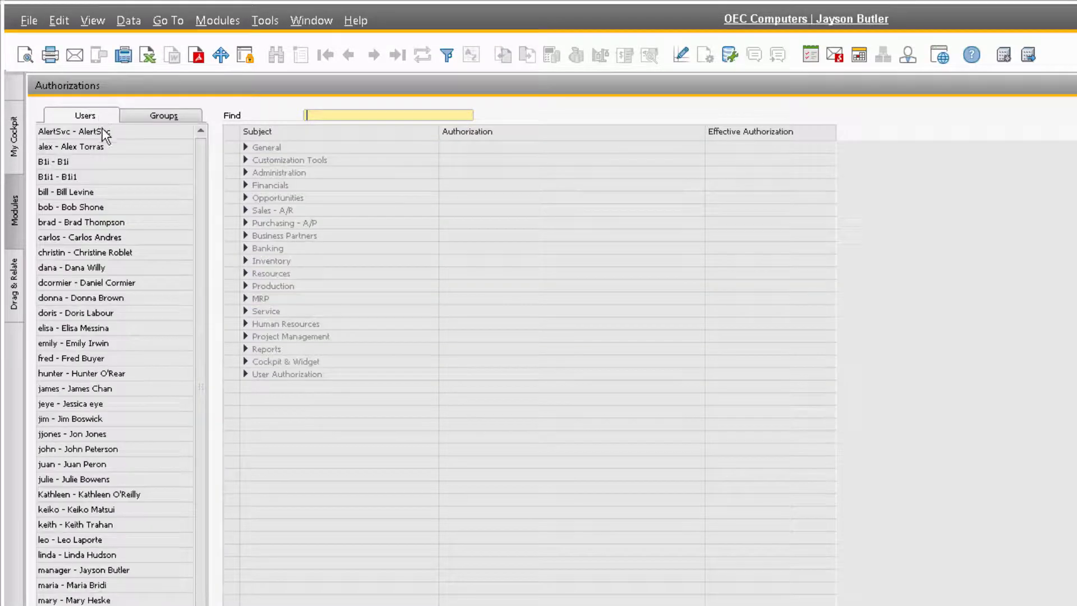
{"action": "left_click", "coordinate": [101, 403]}
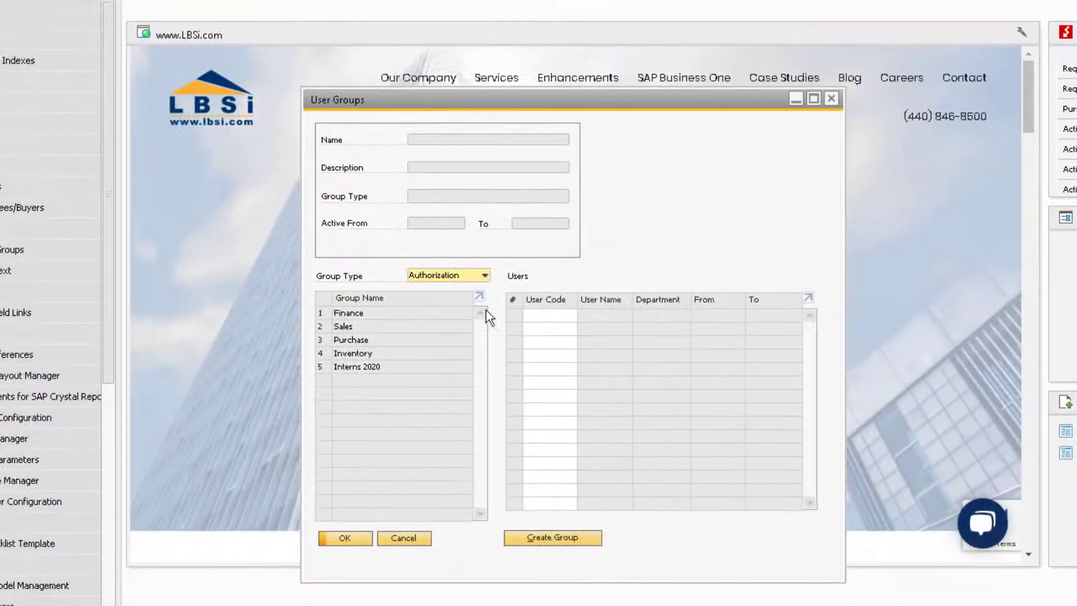
Add a second user to the Finance group by user code and update it.
{"action": "left_click", "coordinate": [389, 313]}
{"action": "left_click", "coordinate": [550, 330]}
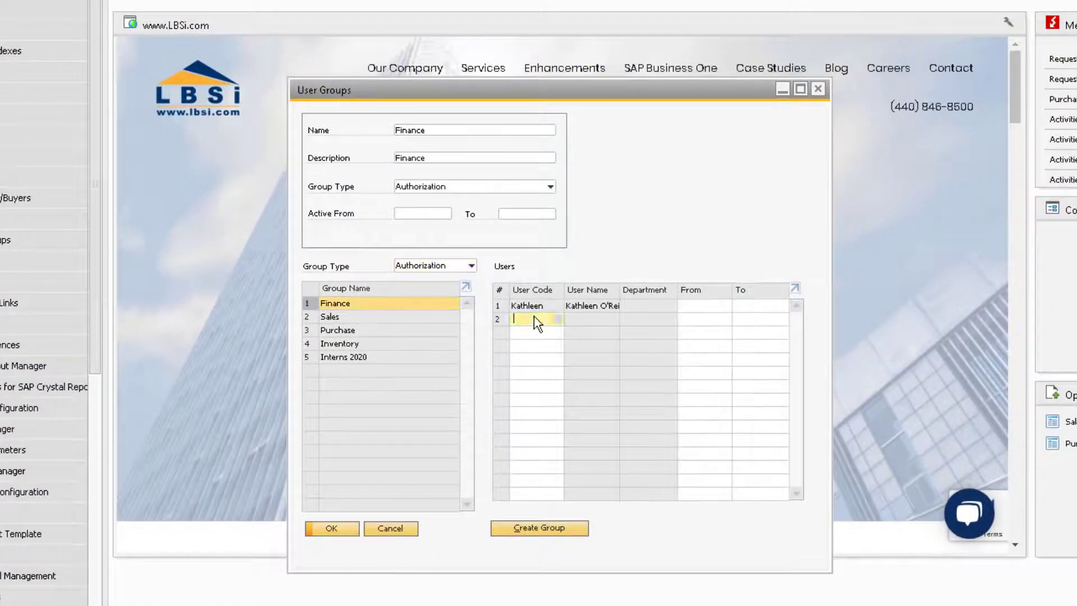
{"action": "type", "text": "jeye"}
{"action": "key", "text": "Tab"}
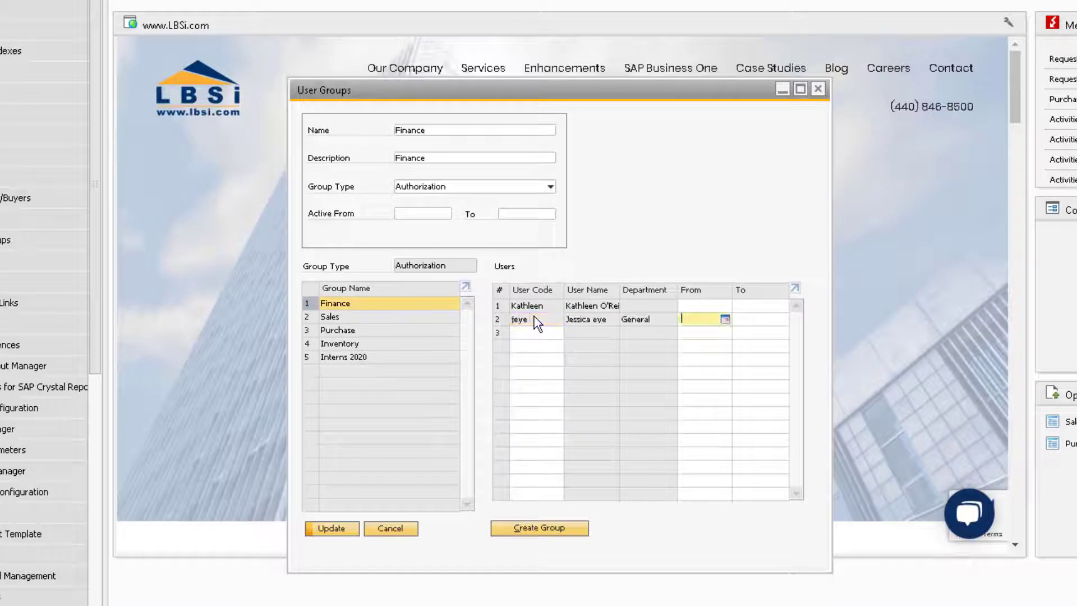
{"action": "left_click", "coordinate": [339, 526]}
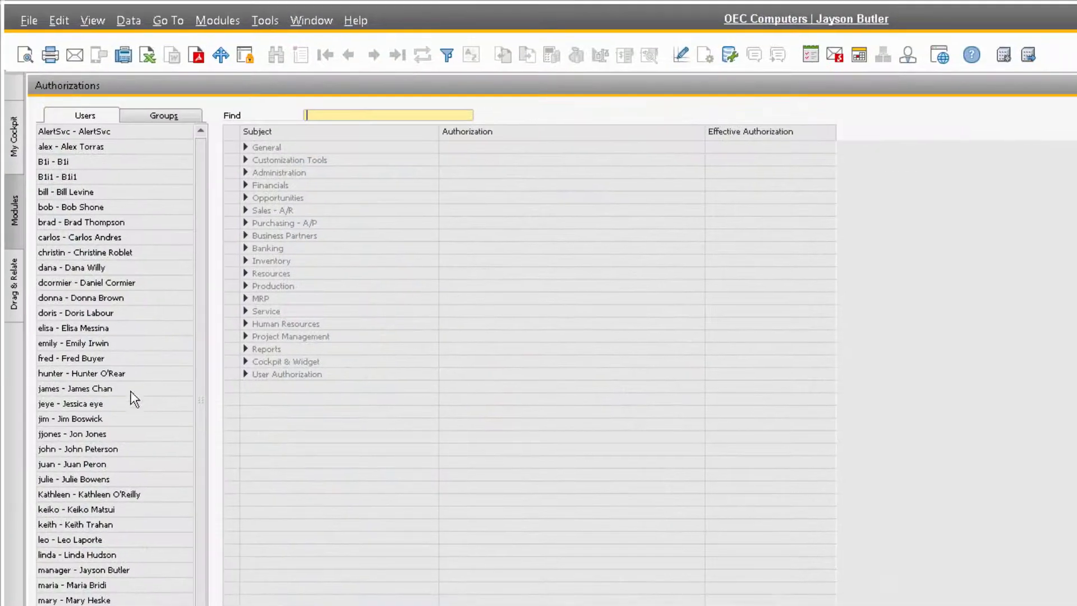
{"action": "left_click", "coordinate": [103, 402]}
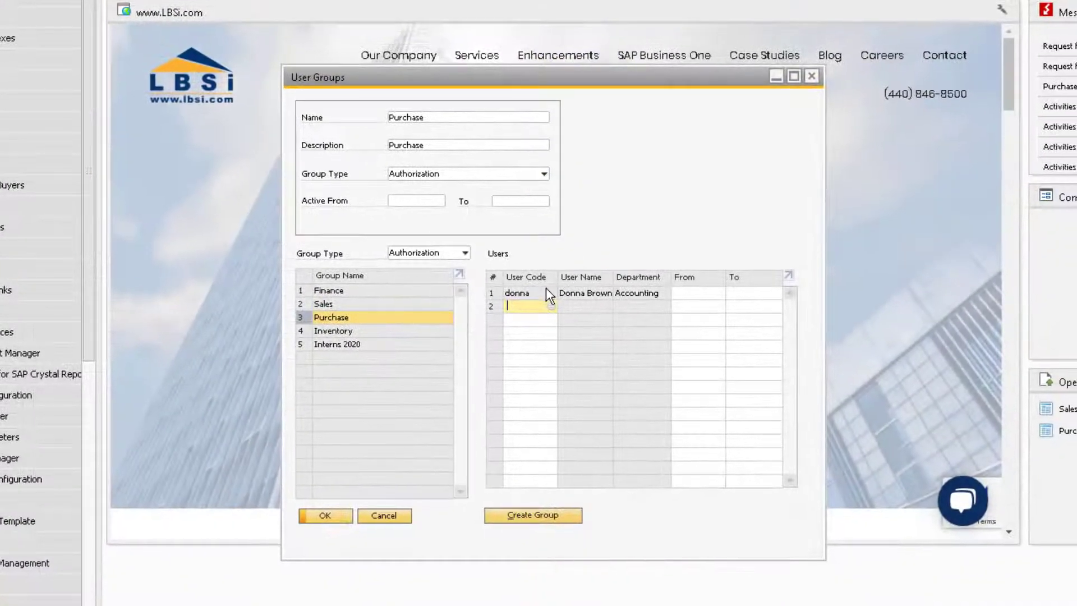
Add a Purchase-department user to the Purchase group and update it.
{"action": "key", "text": "Tab"}
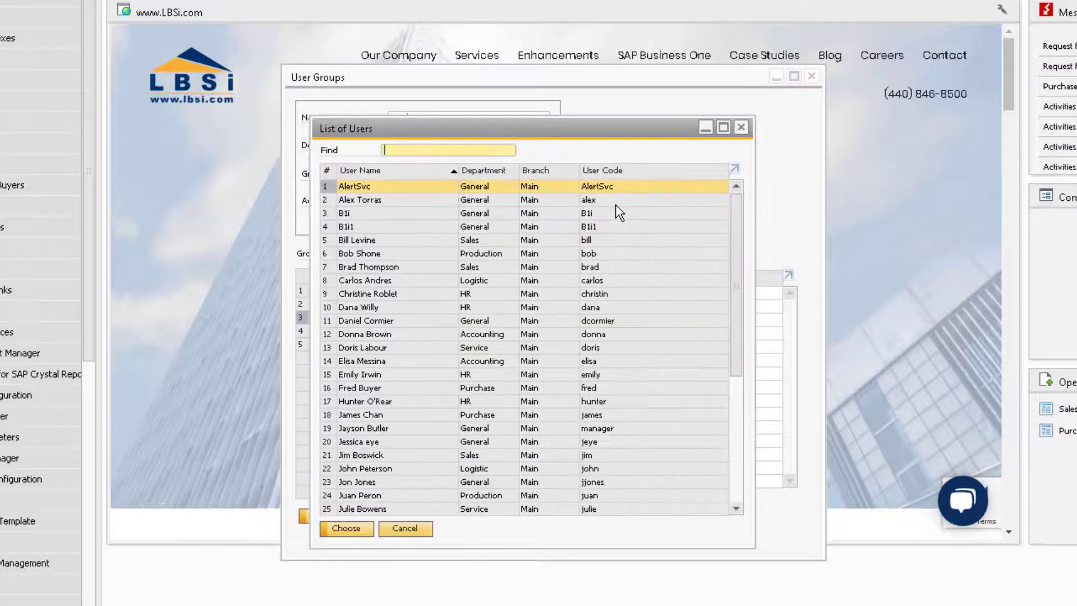
{"action": "left_click", "coordinate": [395, 388]}
{"action": "left_click", "coordinate": [355, 528]}
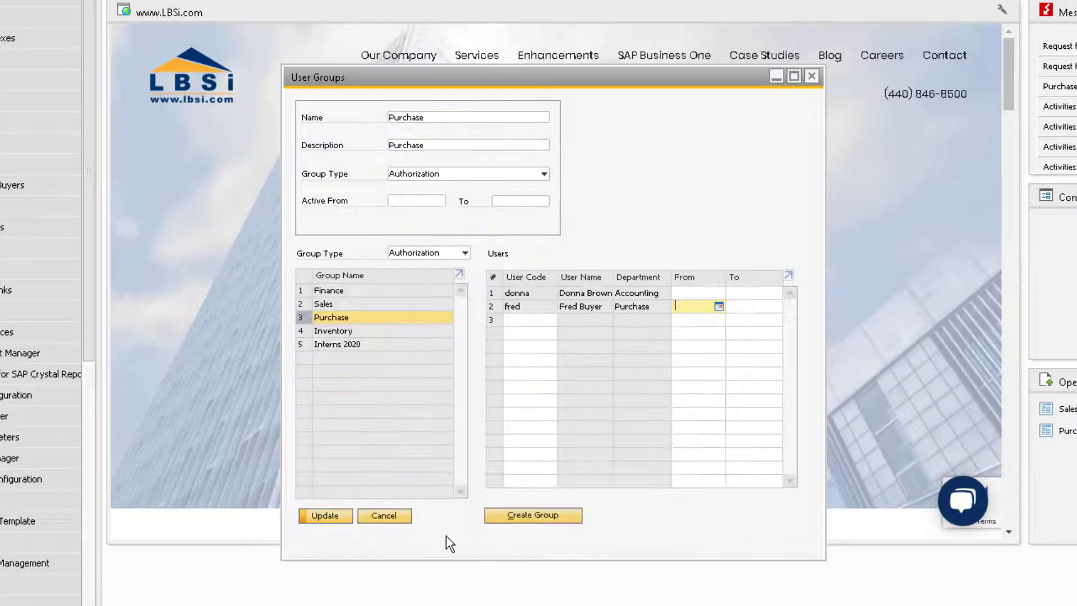
{"action": "left_click", "coordinate": [344, 517]}
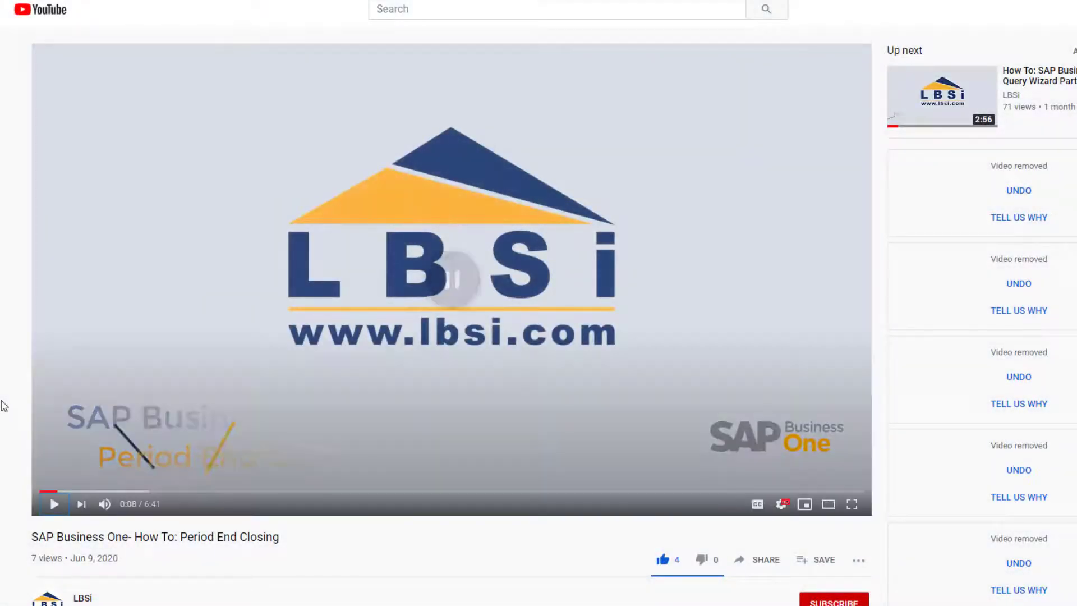
Subscribe to LBSi with All notifications, then browse the next set of uploads on its channel page.
{"action": "scroll", "coordinate": [4, 405], "scroll_direction": "down", "scroll_amount": 3}
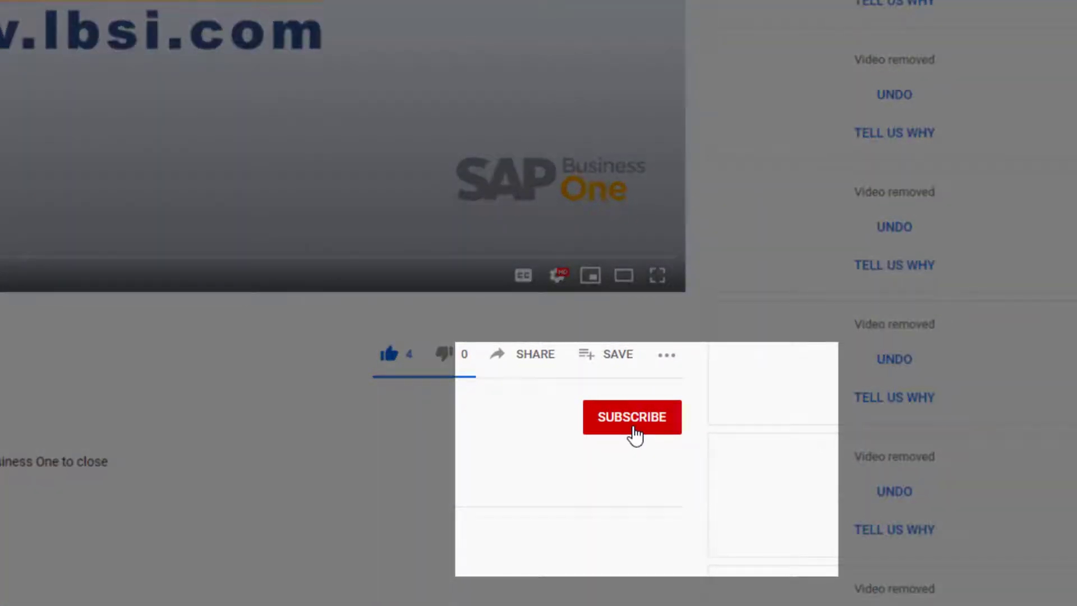
{"action": "left_click", "coordinate": [635, 435]}
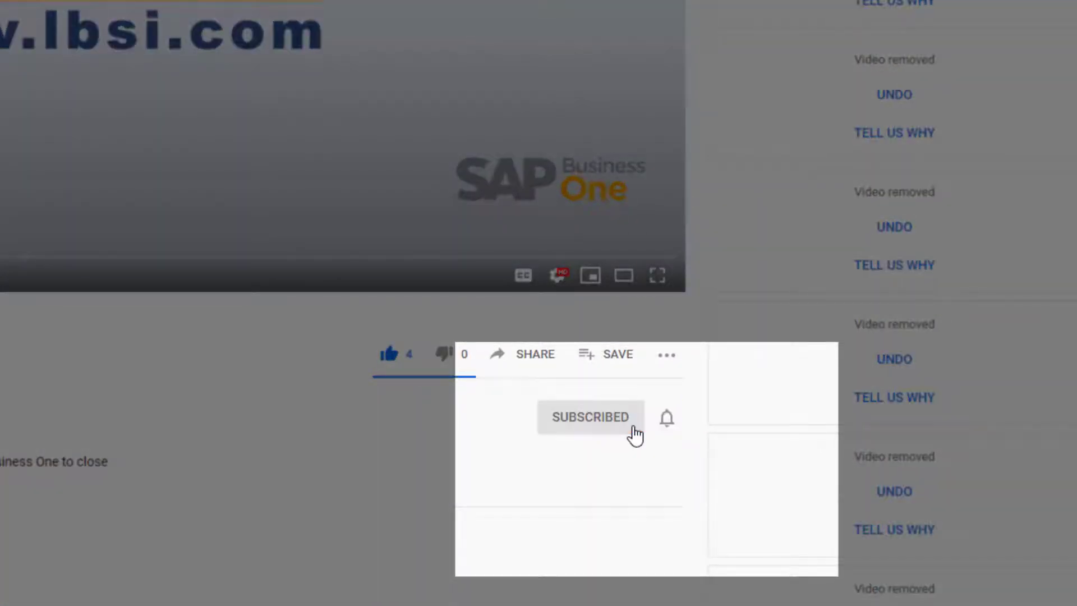
{"action": "left_click", "coordinate": [666, 427]}
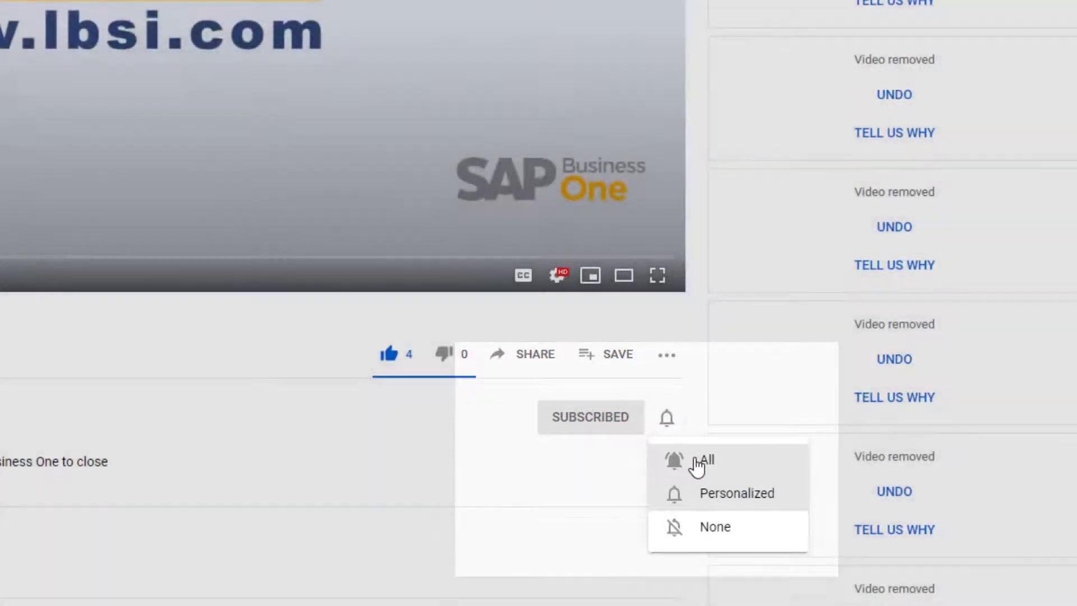
{"action": "left_click", "coordinate": [696, 466]}
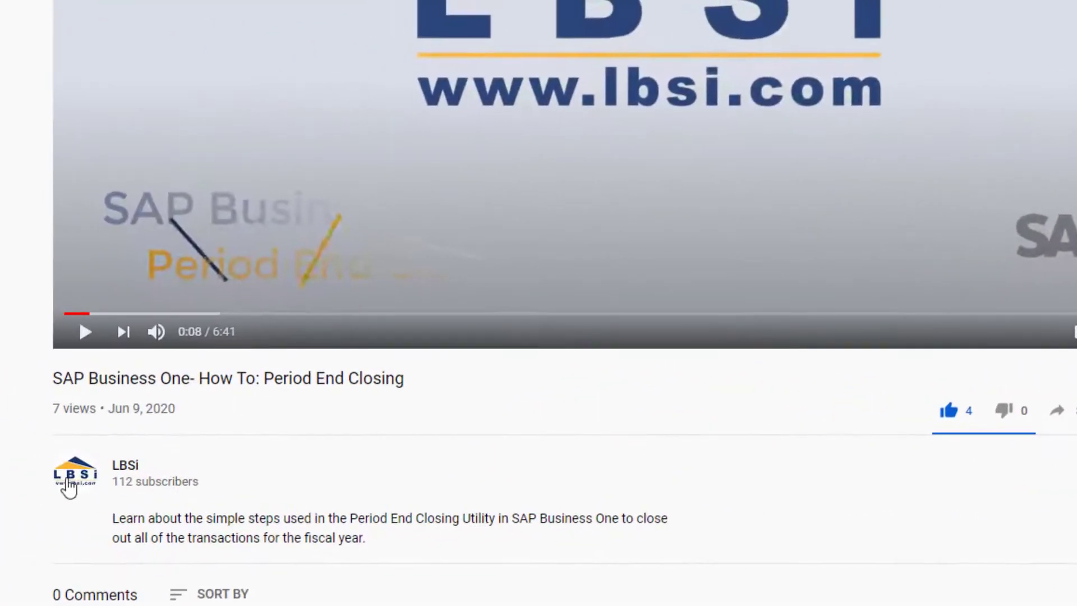
{"action": "left_click", "coordinate": [69, 486]}
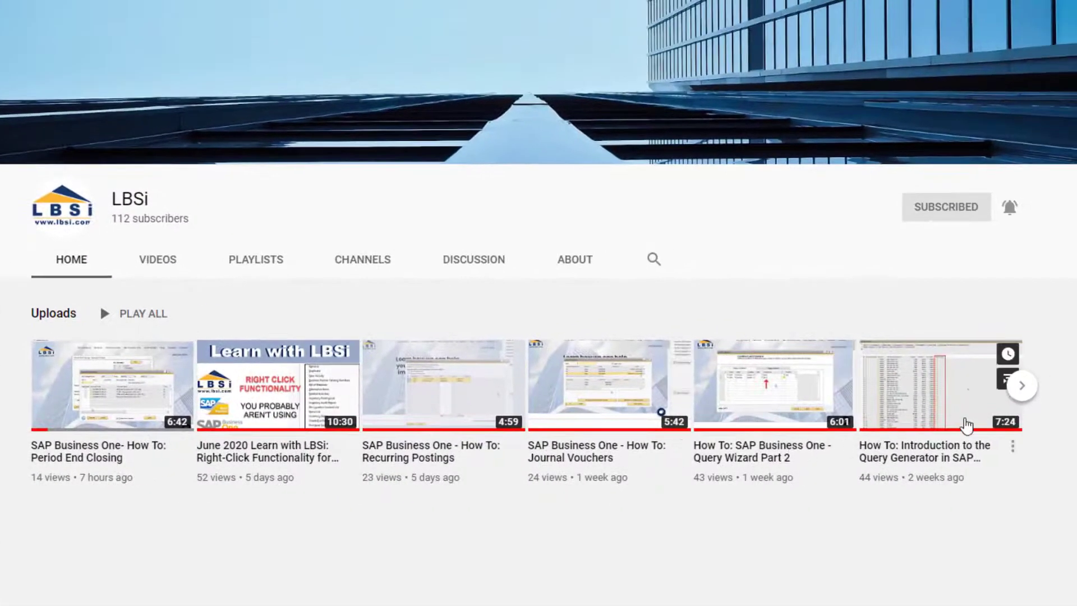
{"action": "left_click", "coordinate": [1022, 386]}
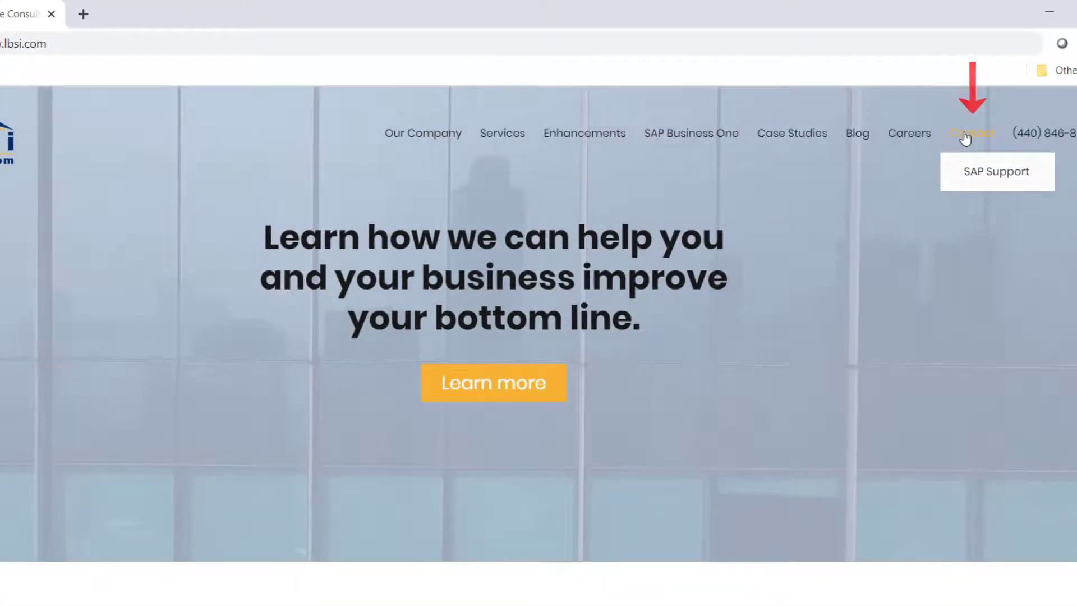
Go to the LBSi Contact Us page and scroll down to its inquiry form.
{"action": "left_click", "coordinate": [1024, 142]}
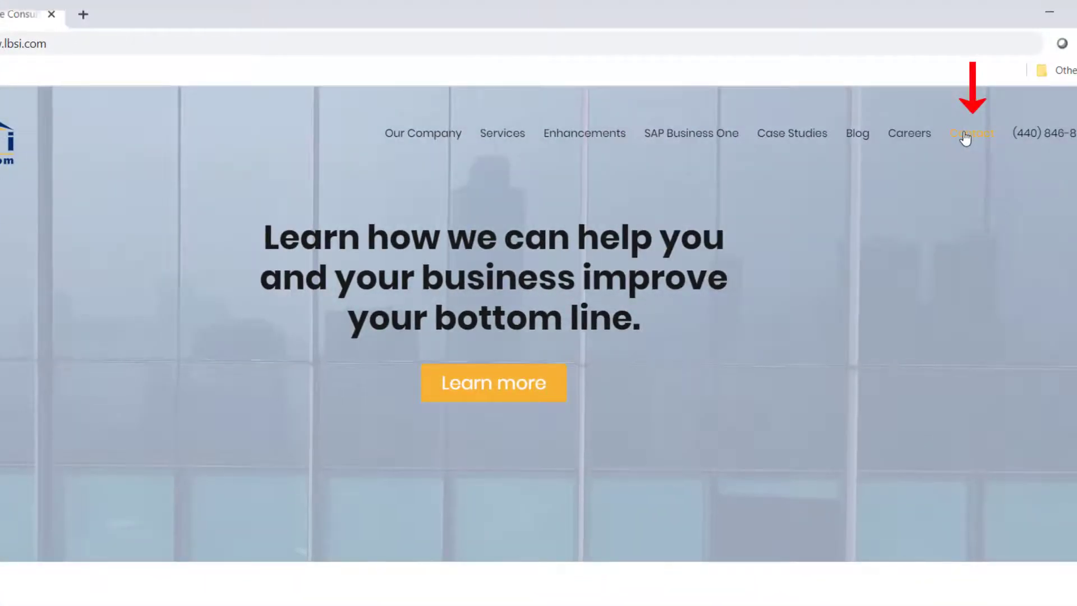
{"action": "scroll", "coordinate": [539, 345], "scroll_direction": "down", "scroll_amount": 5}
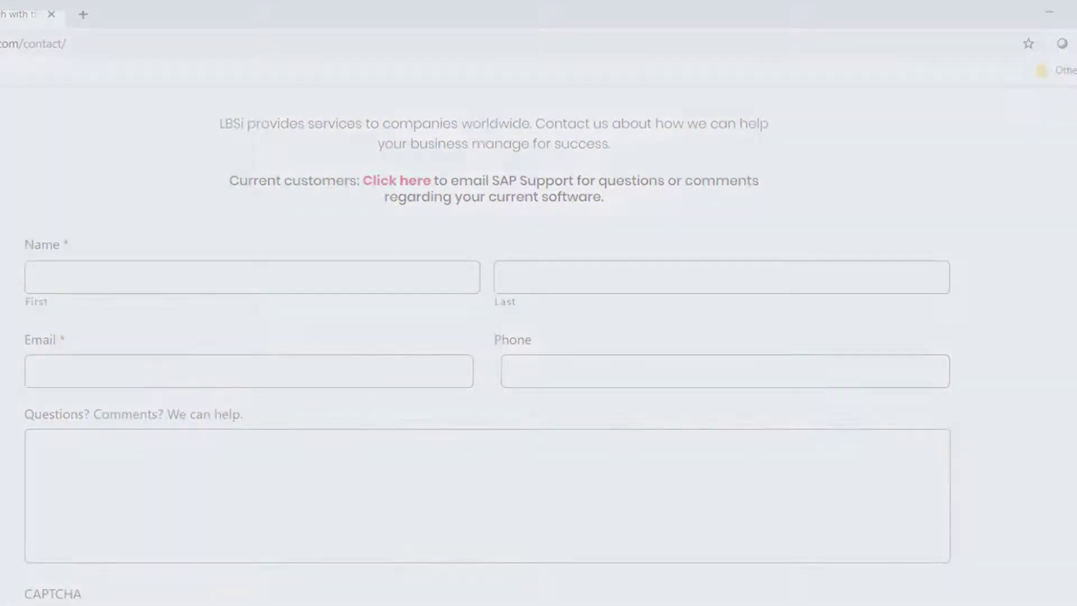